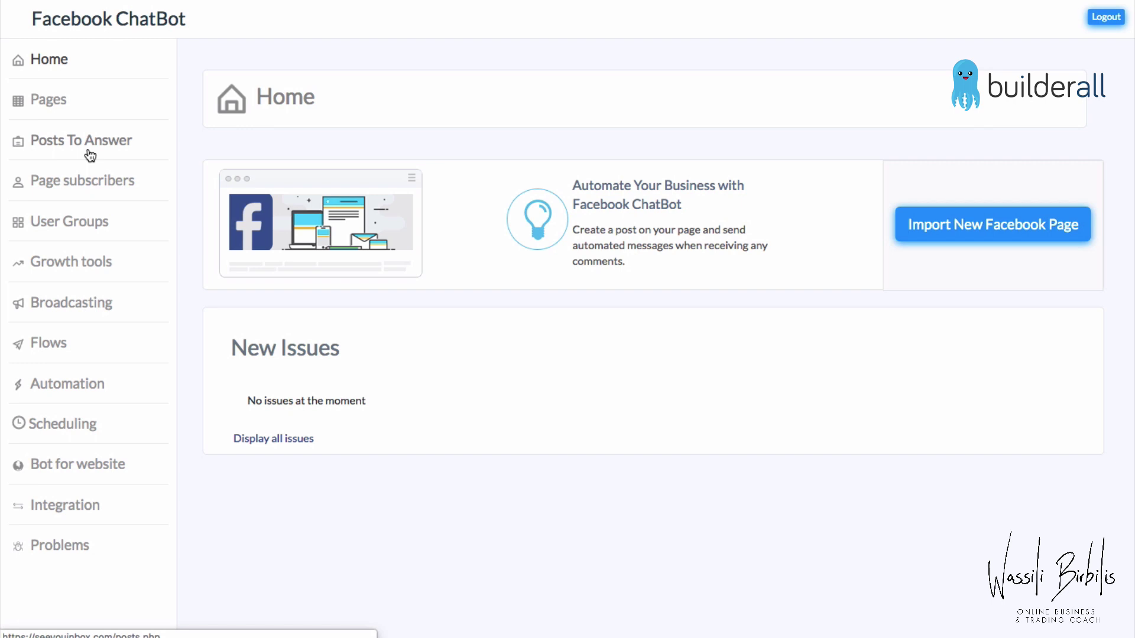
Open the list of posts to answer and go from it to the list of existing pages.
left_click(88, 141)
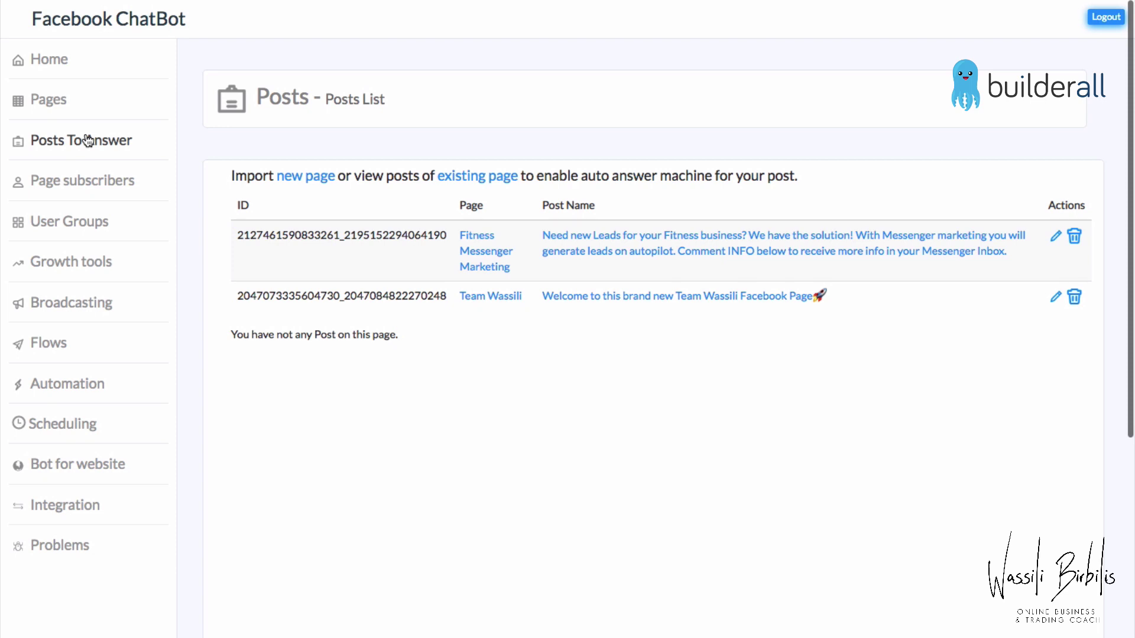
left_click(486, 188)
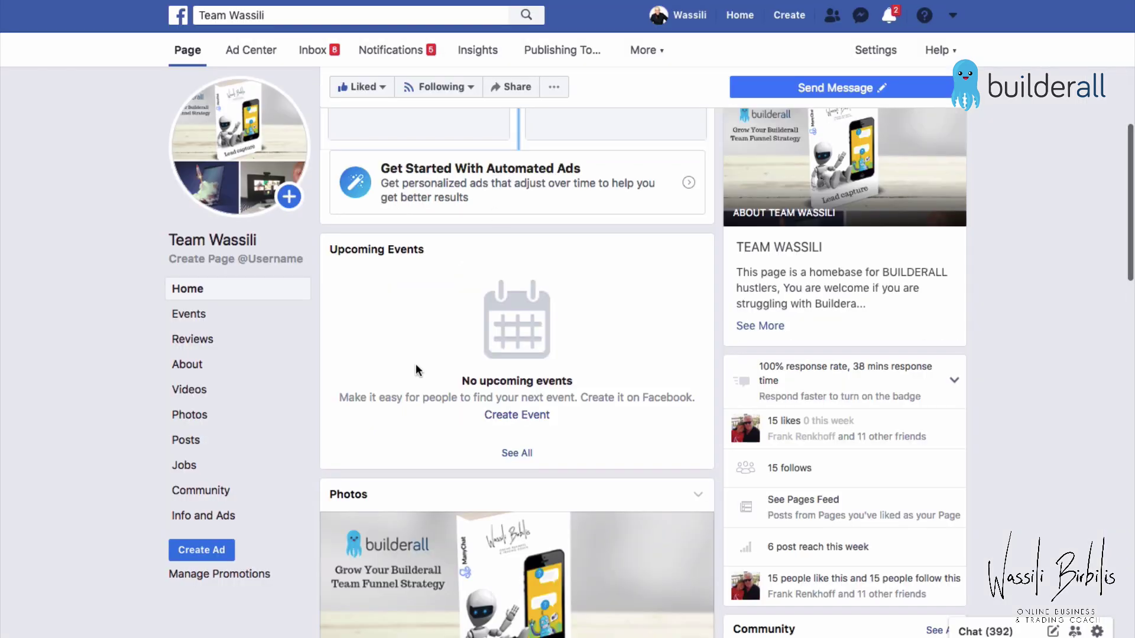
On the Team Wassili Facebook page, start a new post reading "I created a few awesome ebooks about digital marketing." and begin a new line.
scroll(416, 370, "up", 7)
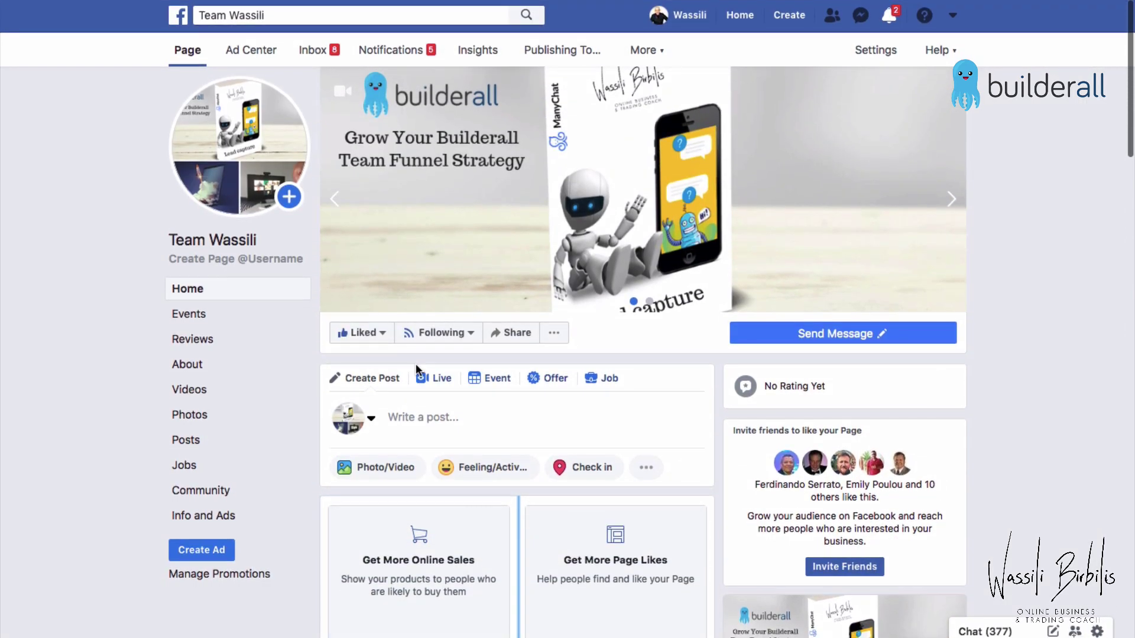
left_click(422, 417)
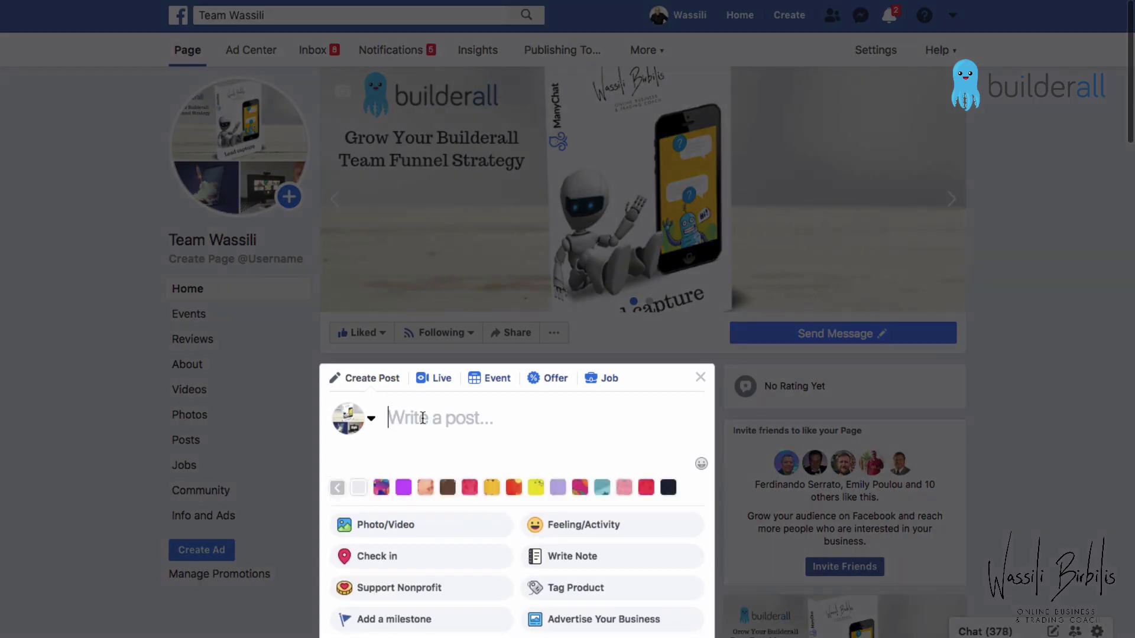
type("I created ")
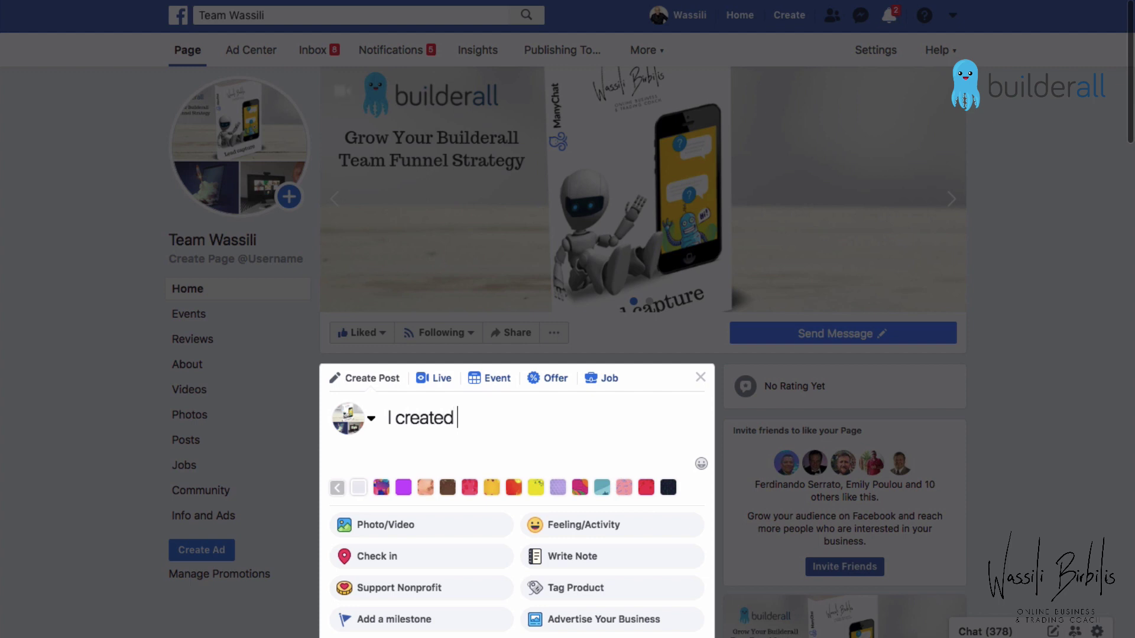
type("a few ase")
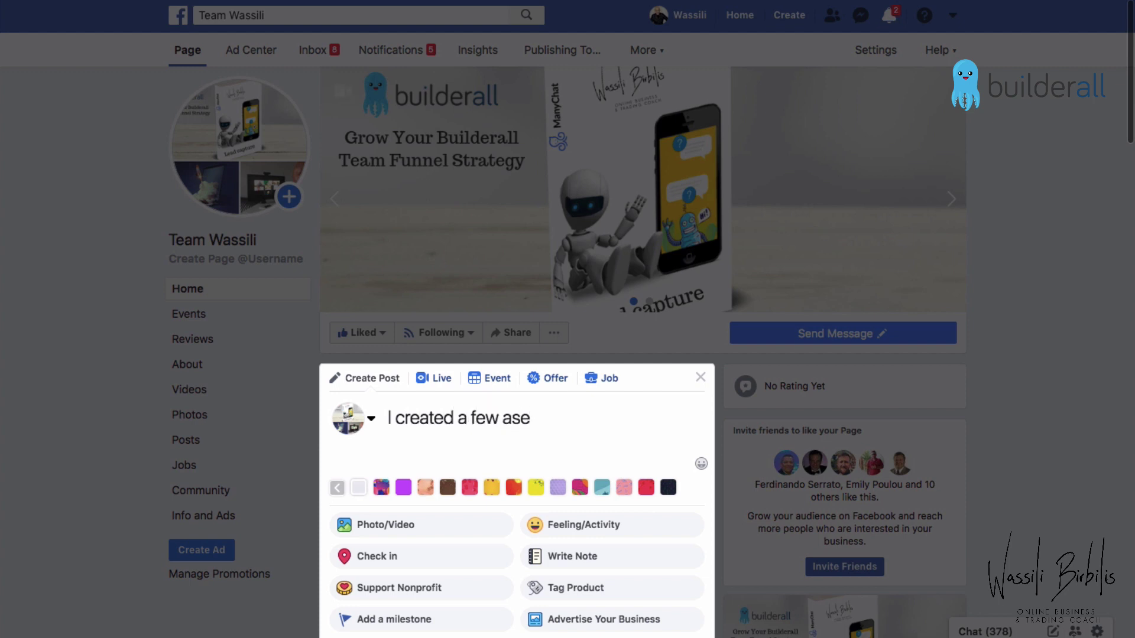
key("BackSpace")
key("BackSpace")
type("wesome s")
key("BackSpace")
type("e")
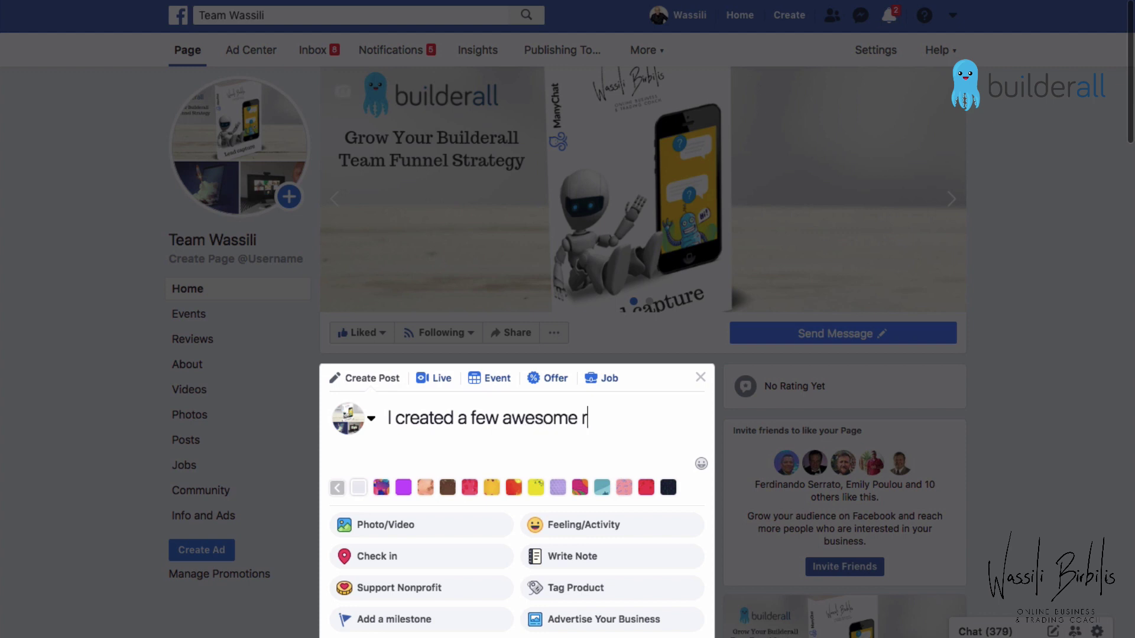
key("BackSpace")
type("ebooks about")
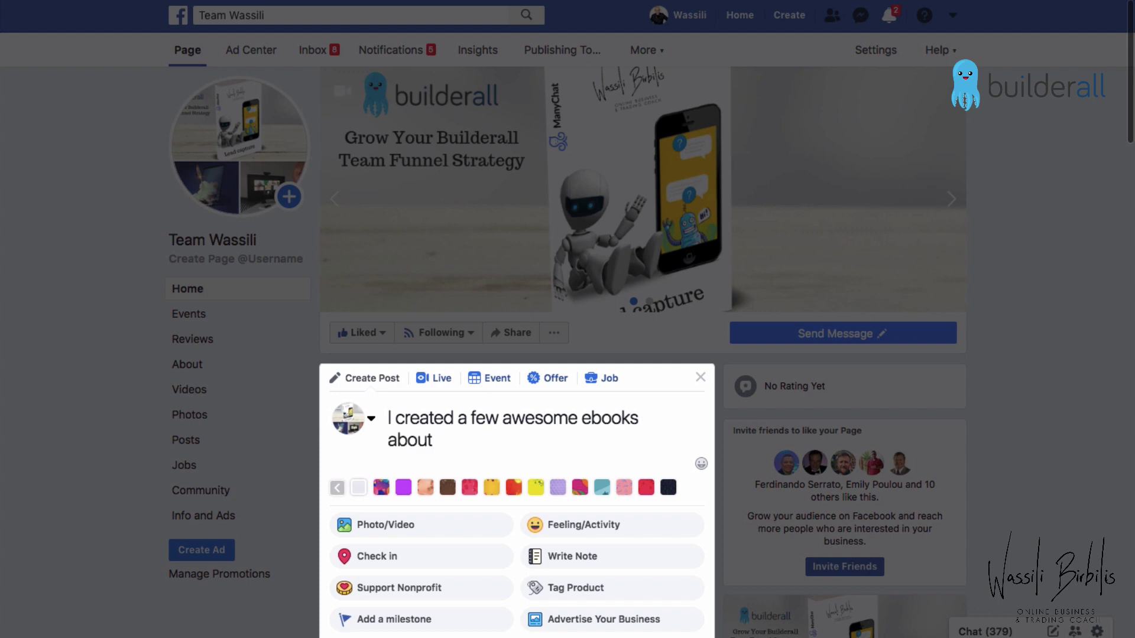
type(" digital marketing.")
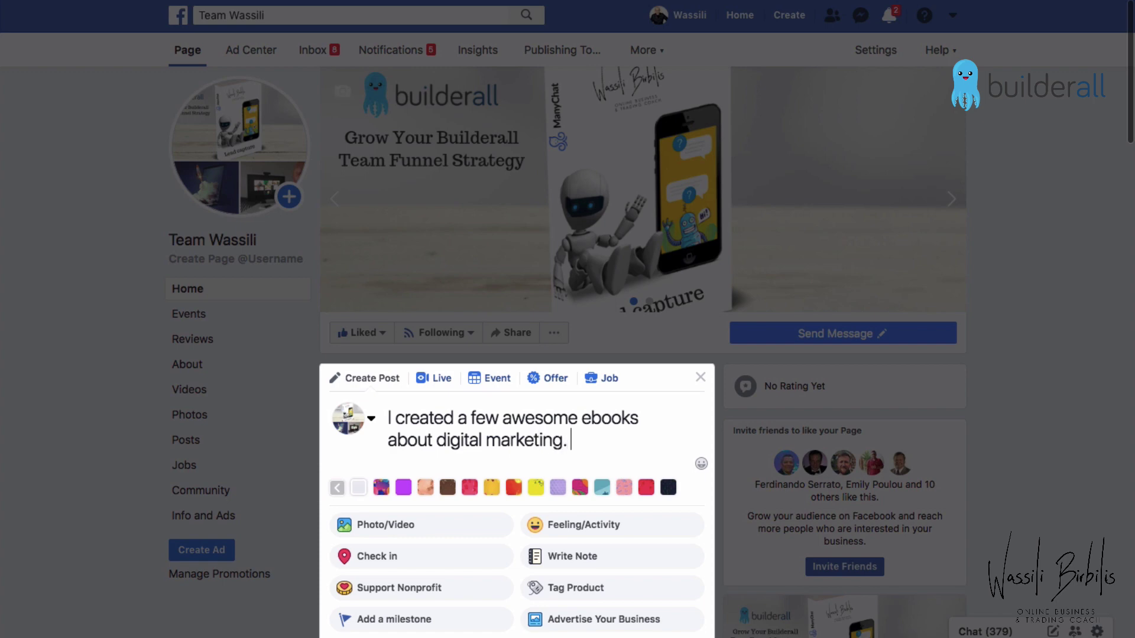
key("Return")
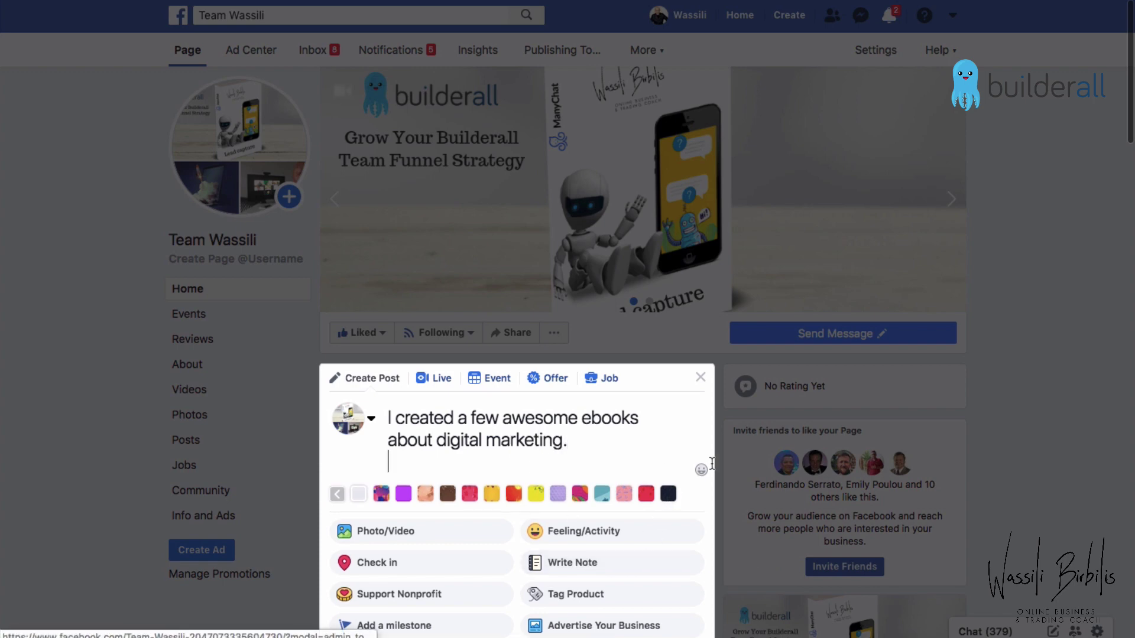
Add a second line to the post with the right-pointing hand emoji and "Comment eBook to receive the link in your messenger inbox".
left_click(701, 471)
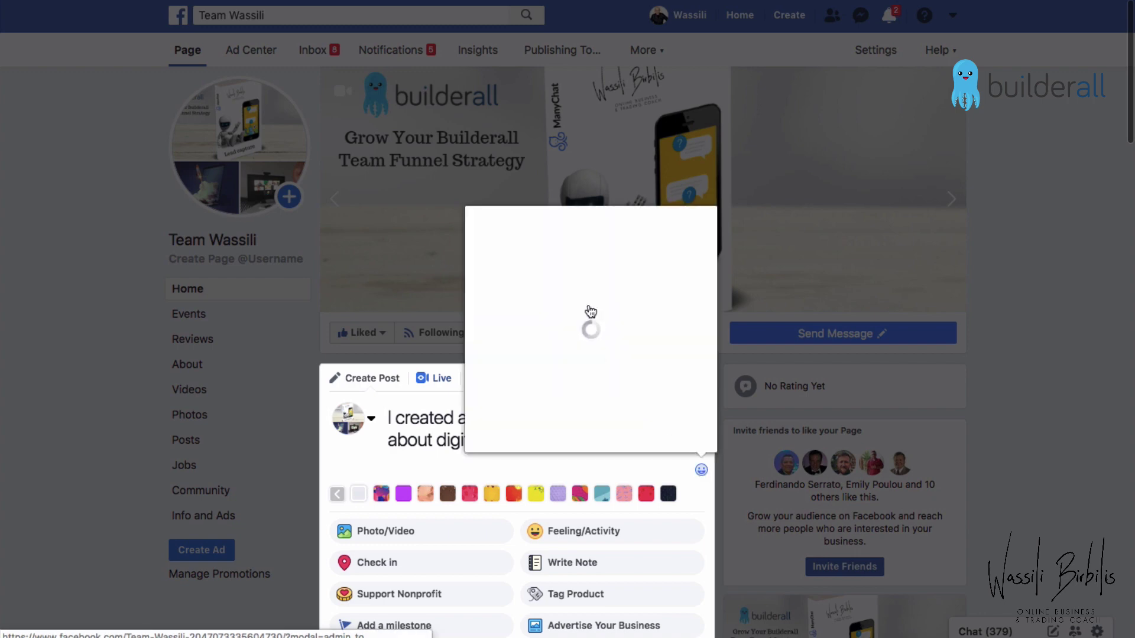
left_click(512, 238)
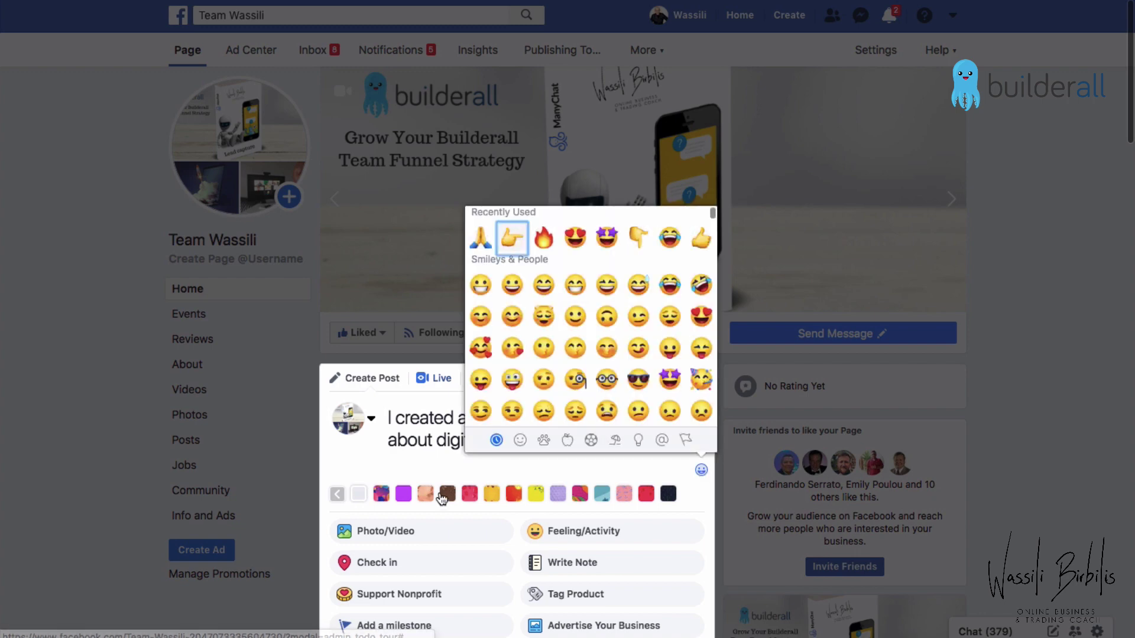
left_click(430, 461)
type("Co")
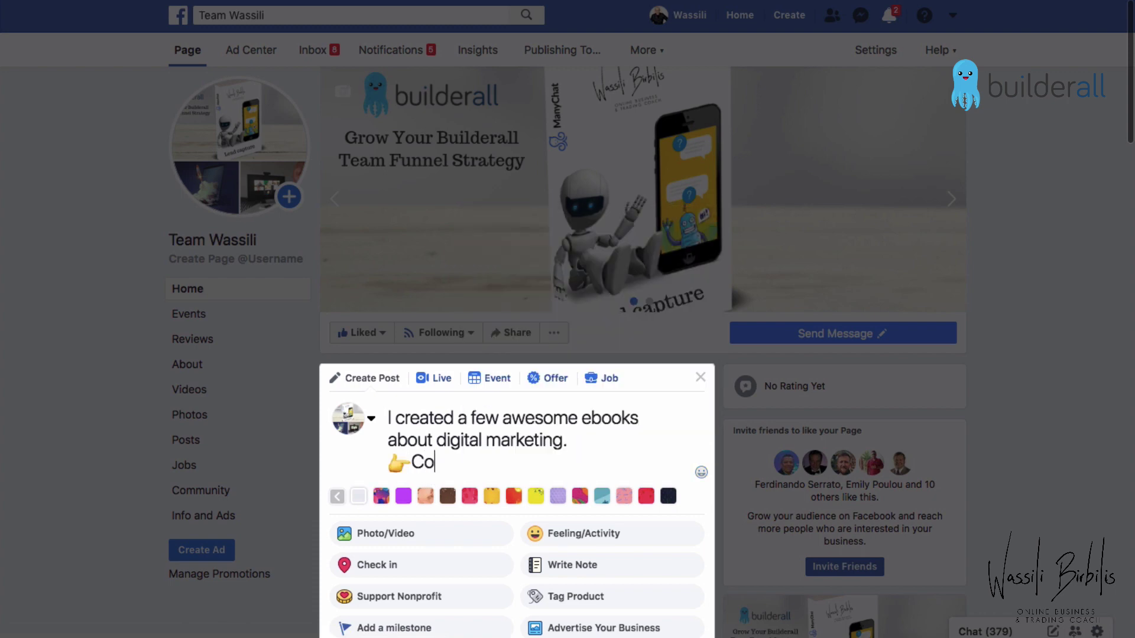
type("mment eBo")
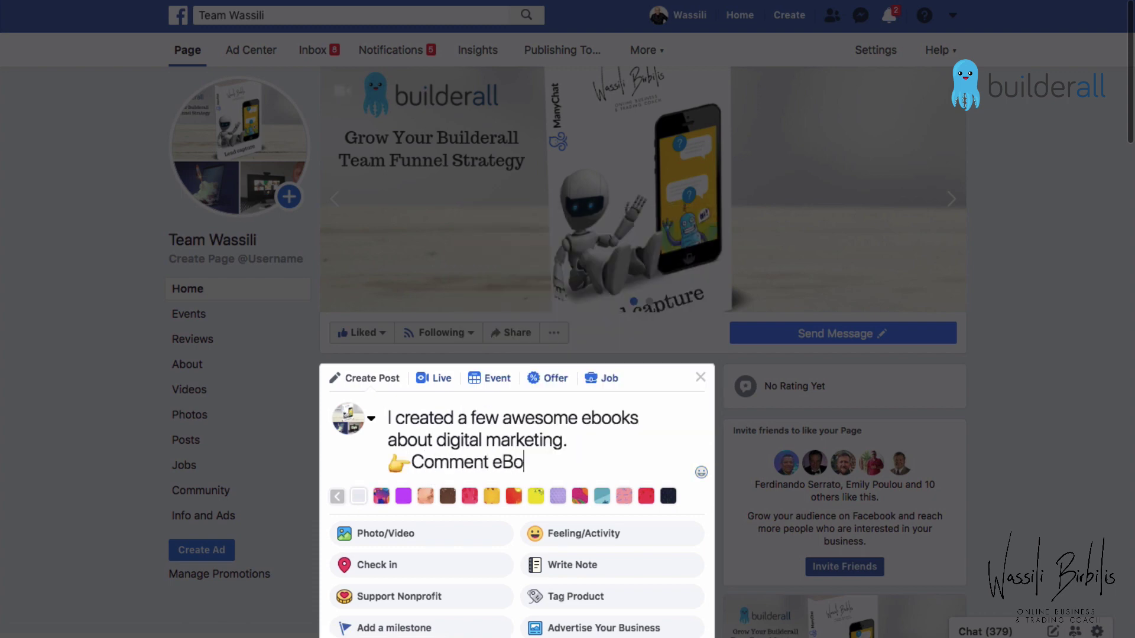
type("ok to recei")
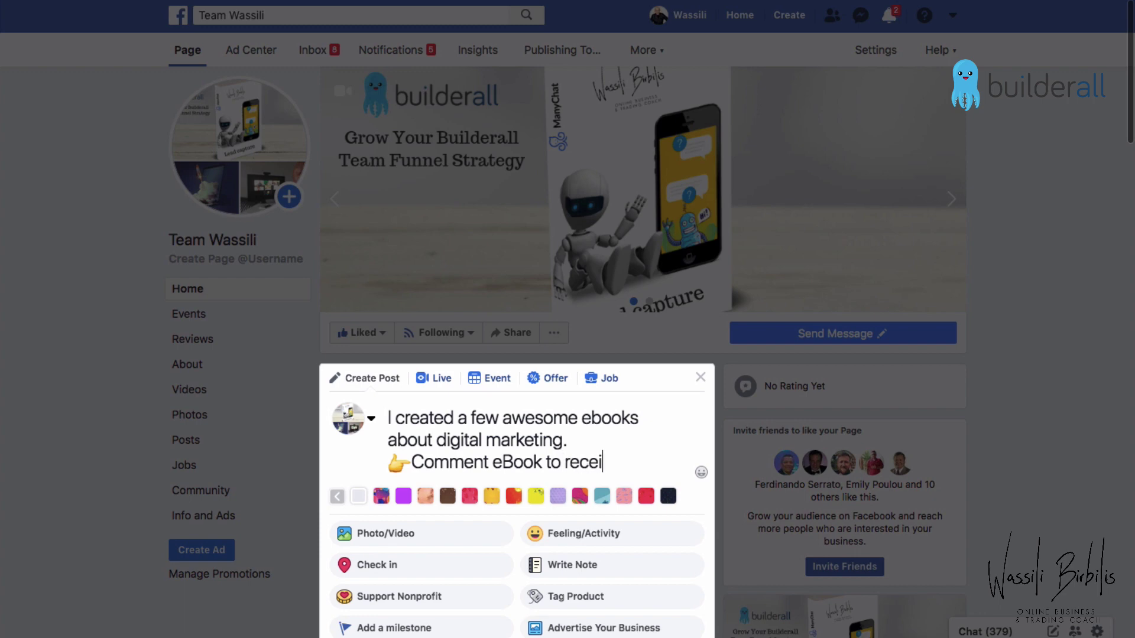
type("ve the link ")
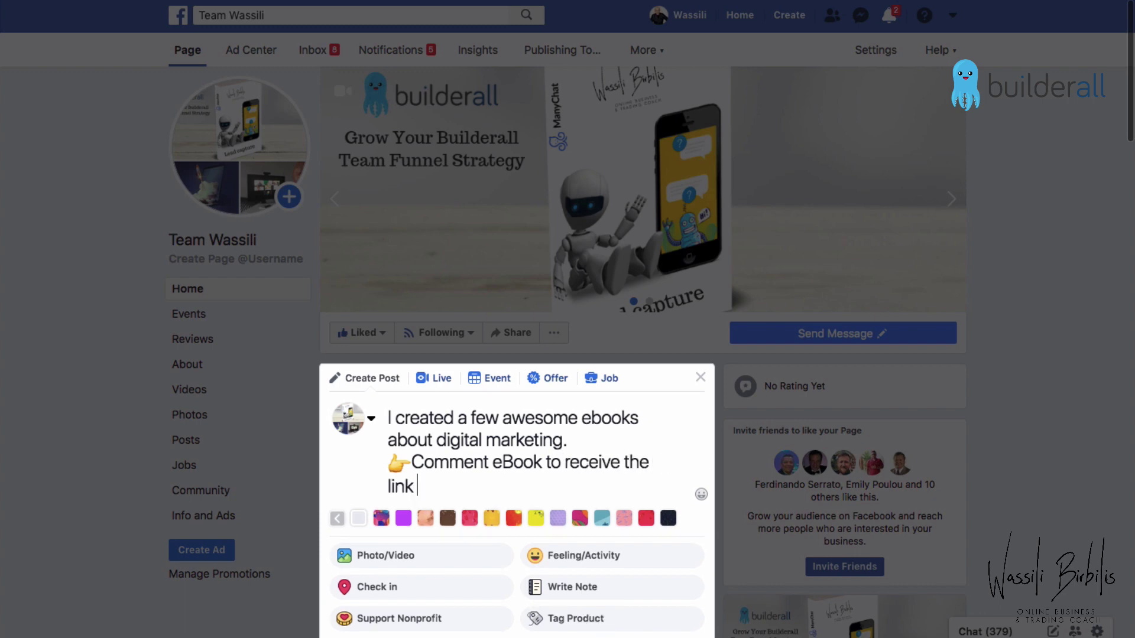
type("in your me")
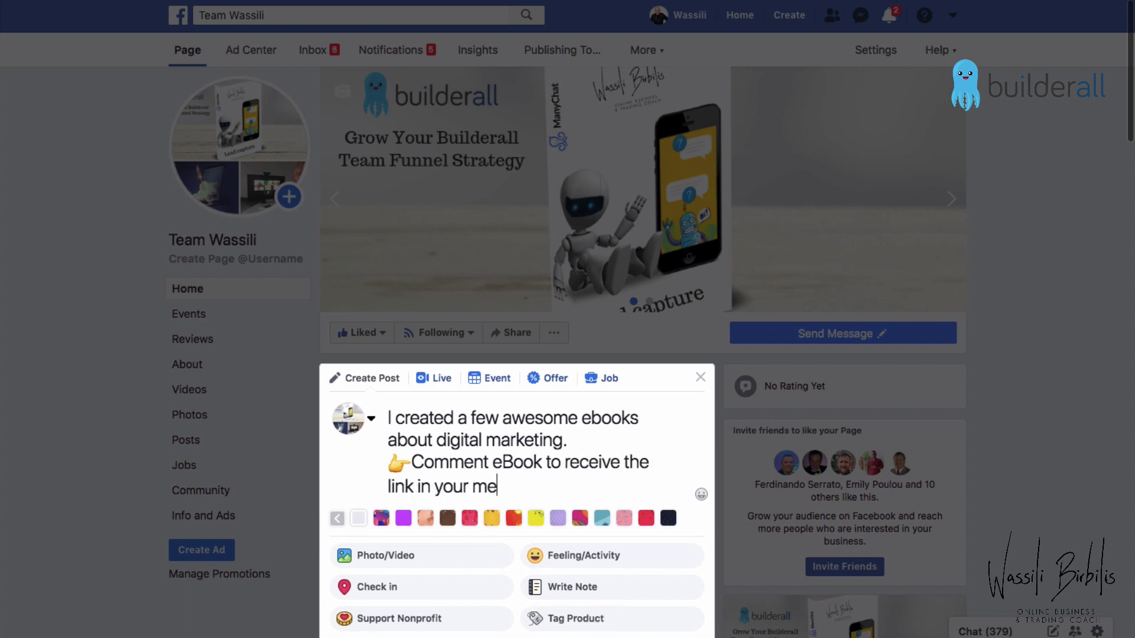
type("ssenger")
key("BackSpace")
key("BackSpace")
key("BackSpace")
key("BackSpace")
key("BackSpace")
key("BackSpace")
type("ssenger inbox")
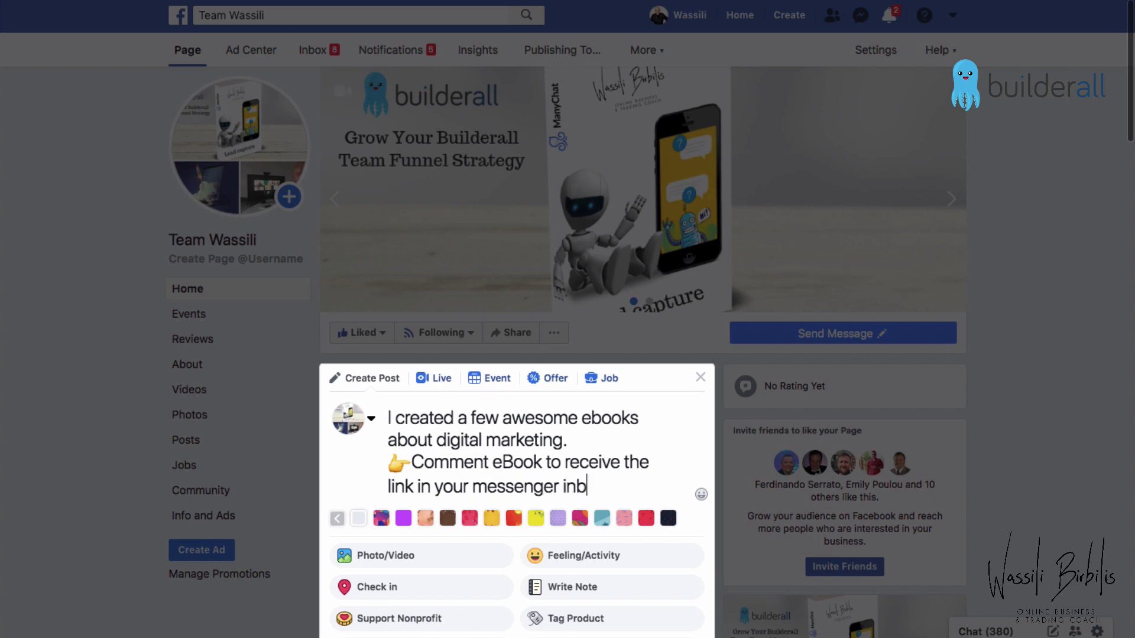
Attach the ebook cover picture r_dCieoWIHpFoTJzQ.png from the Downloads folder to the post.
left_click(379, 555)
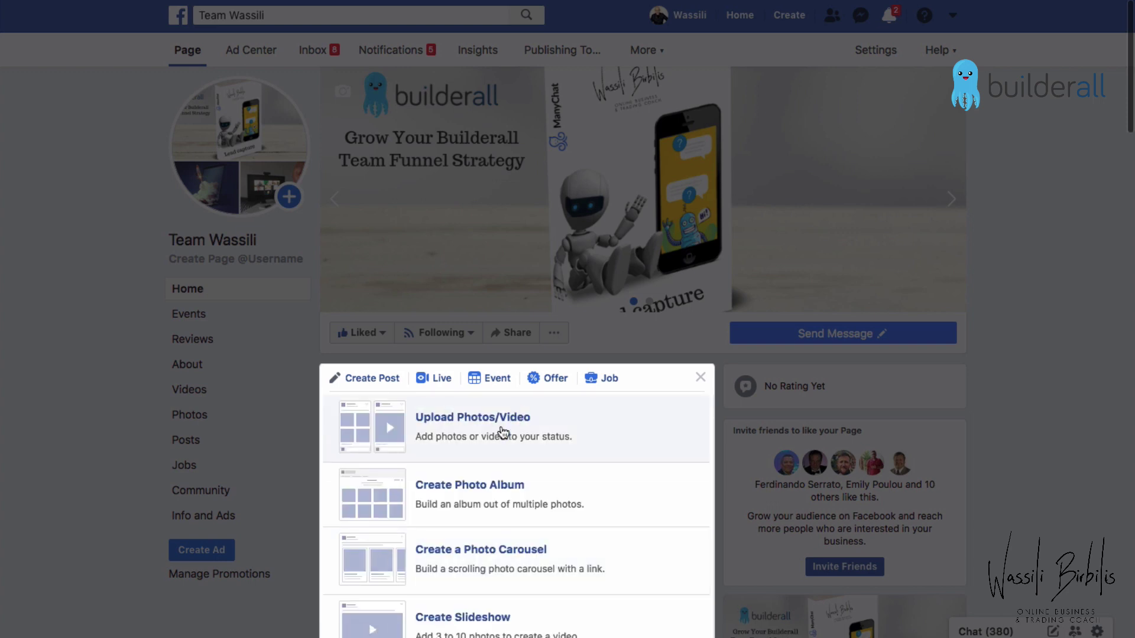
left_click(502, 432)
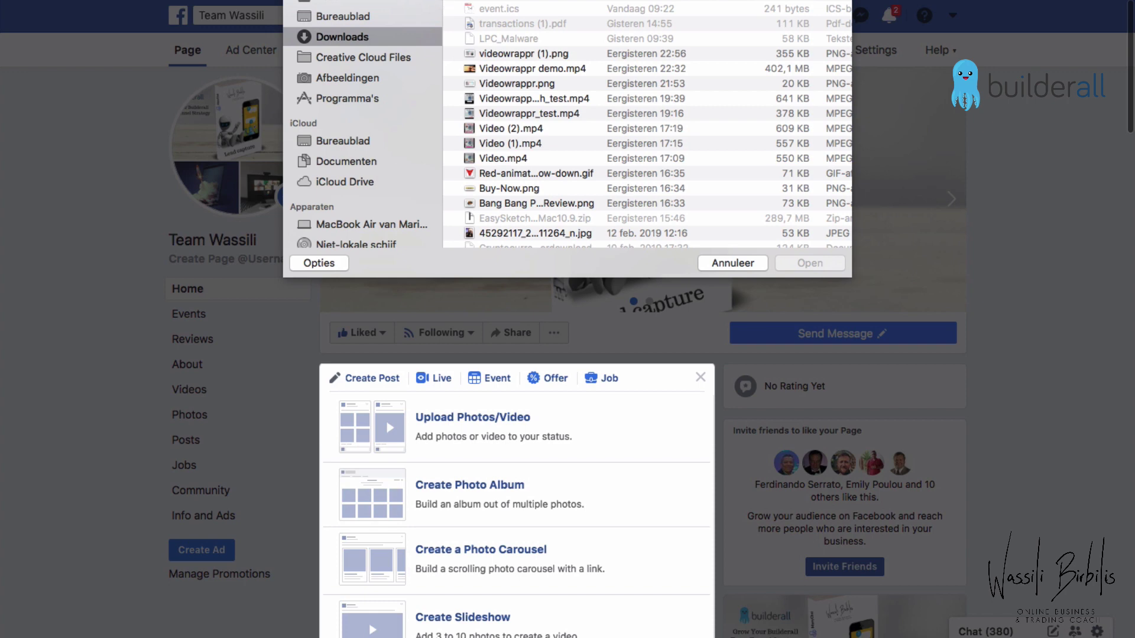
key("super+1")
scroll(601, 187, "down", 10)
left_click(601, 187)
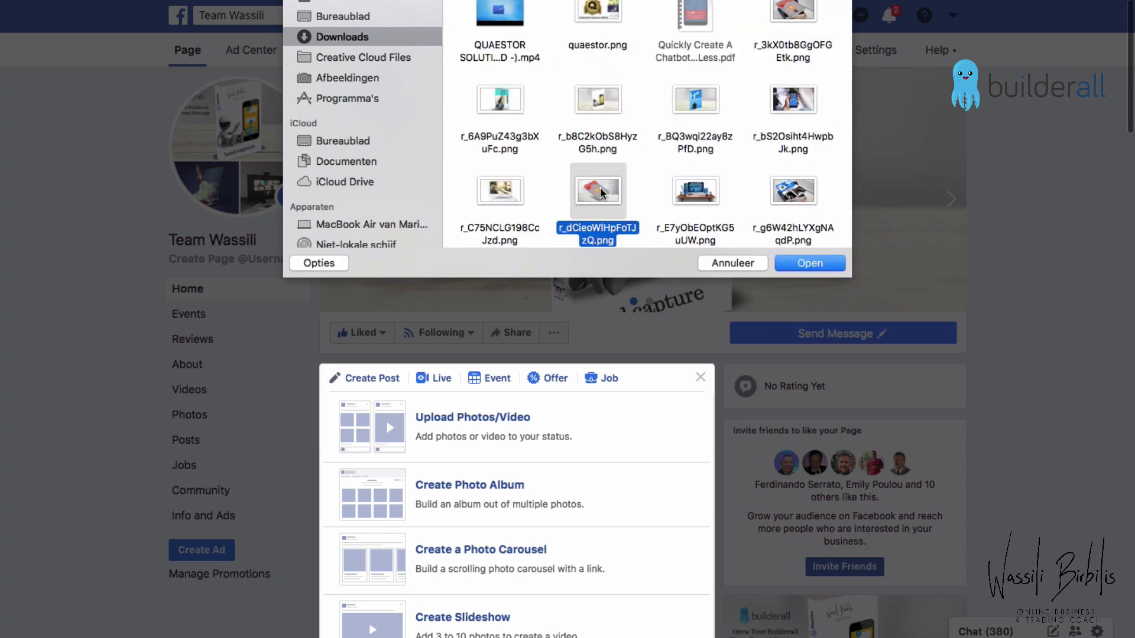
left_click(791, 260)
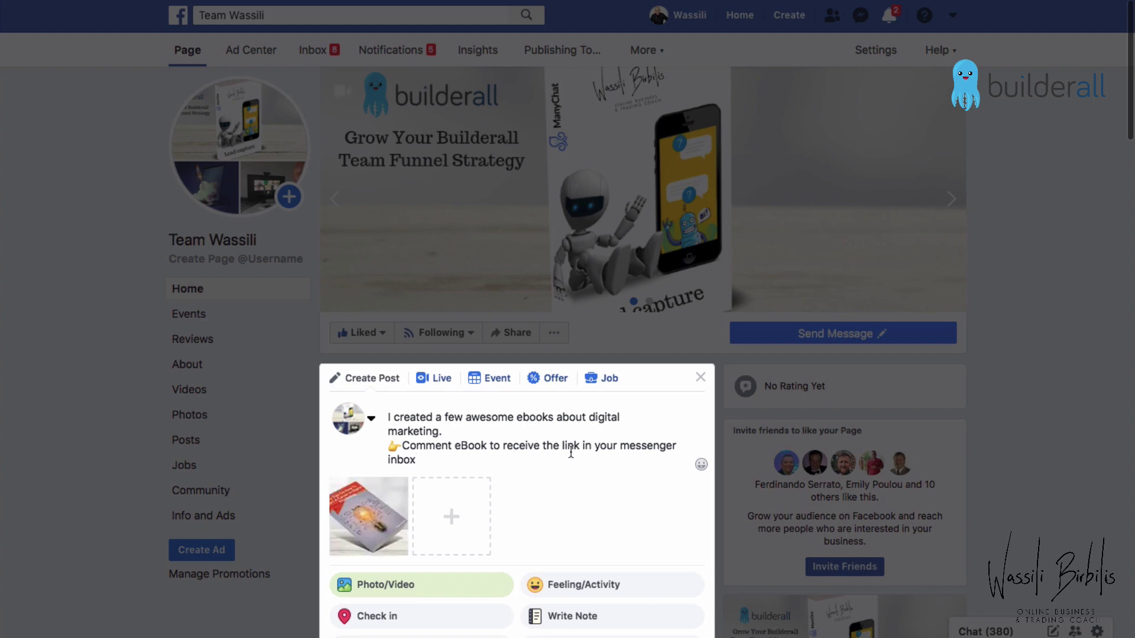
Publish the ebook post and check it on the page's timeline.
scroll(571, 453, "down", 4)
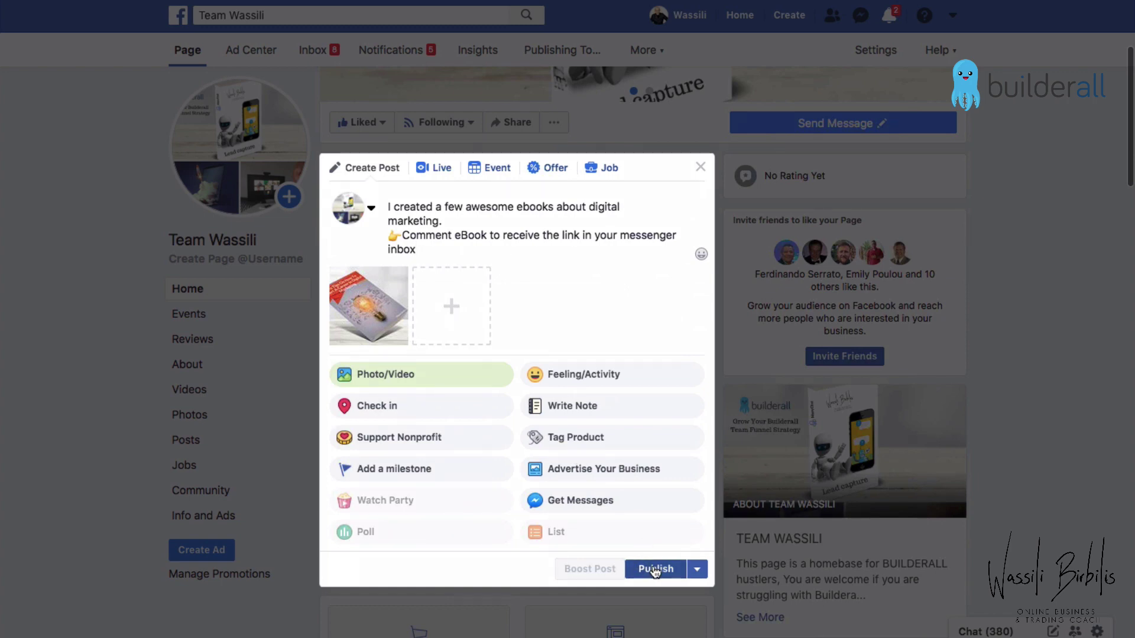
left_click(655, 569)
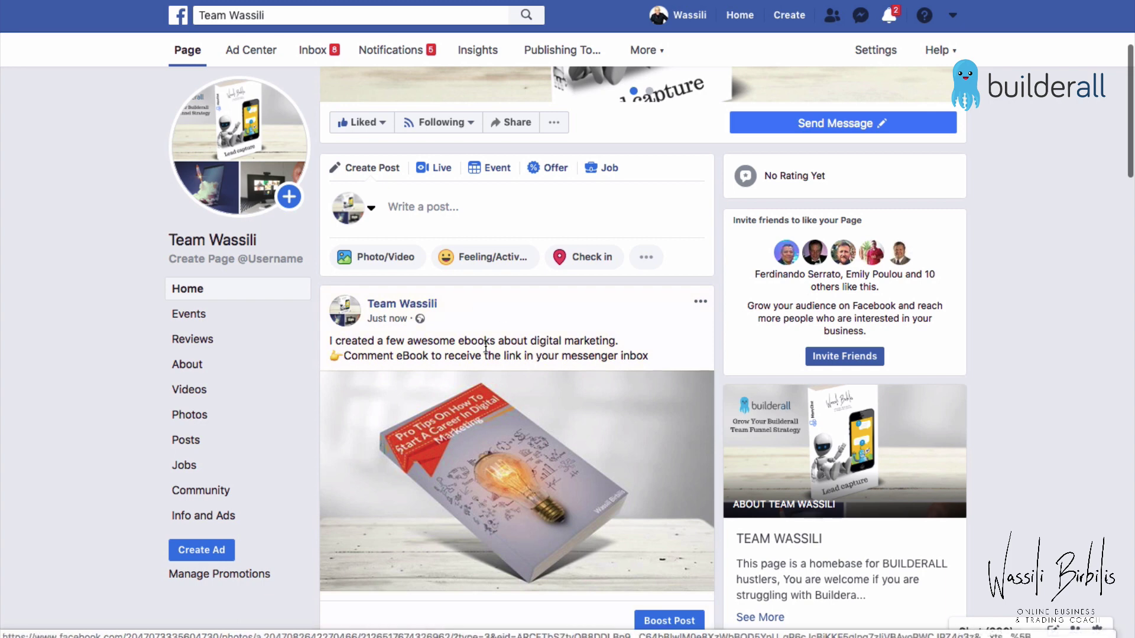
scroll(485, 346, "down", 4)
scroll(488, 352, "up", 2)
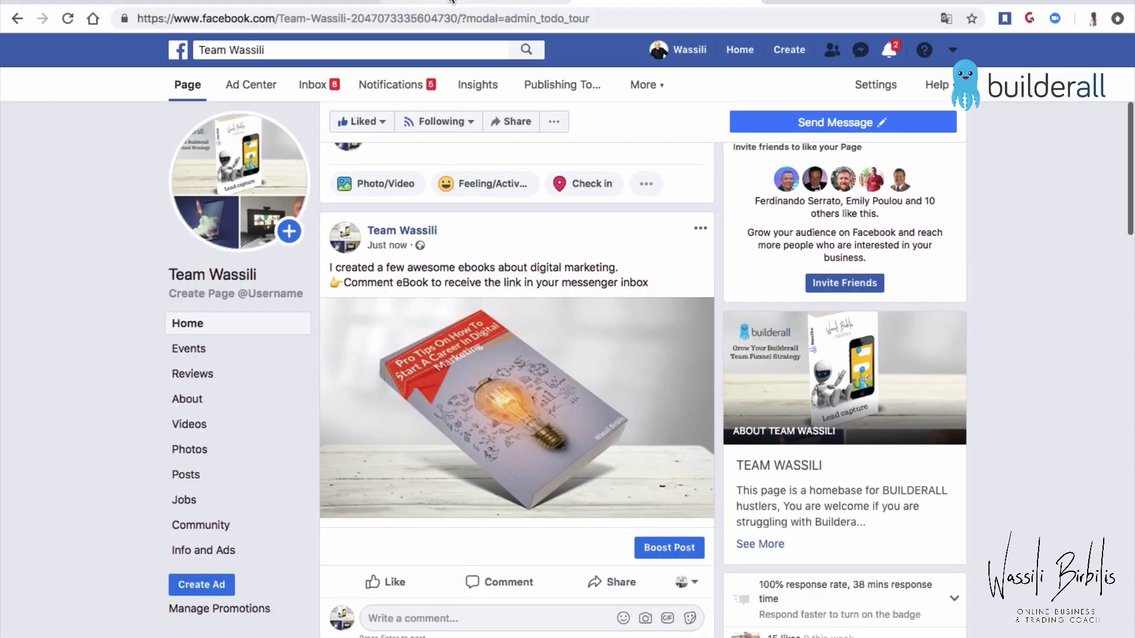
Switch back to Facebook ChatBot, view the Team Wassili page's posts and select the new ebook post for auto answer.
left_click(451, 2)
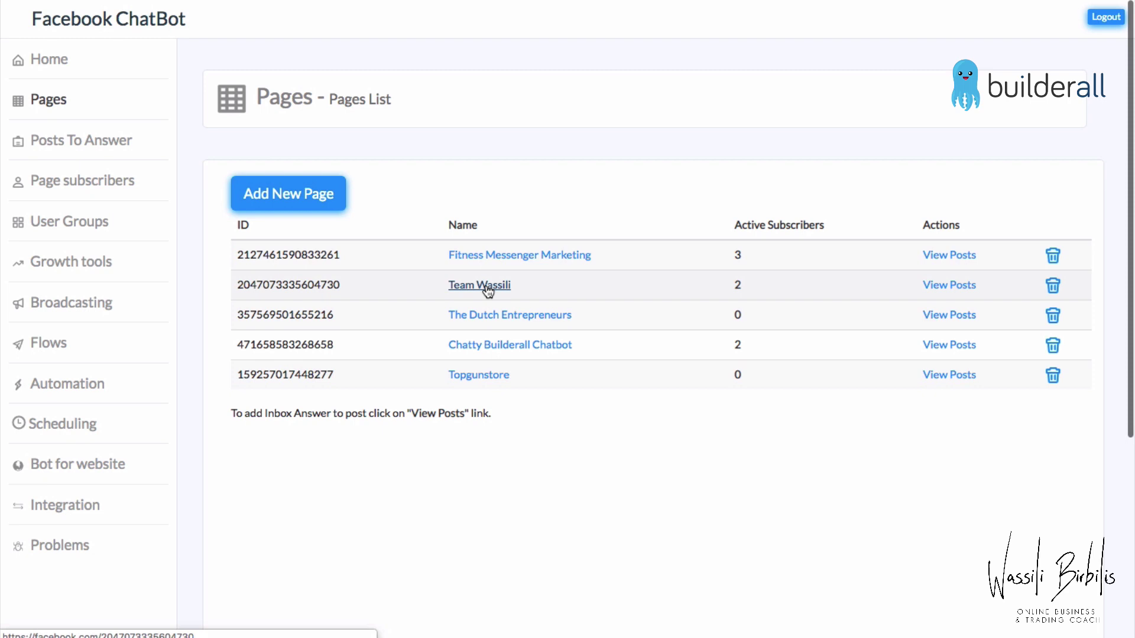
left_click(950, 287)
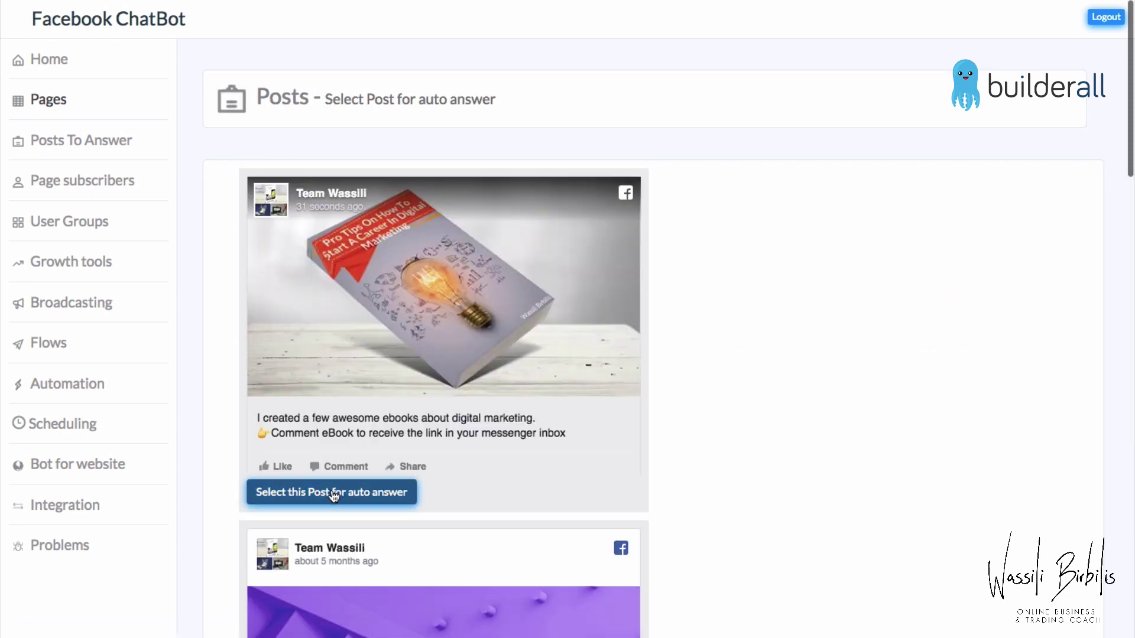
left_click(334, 494)
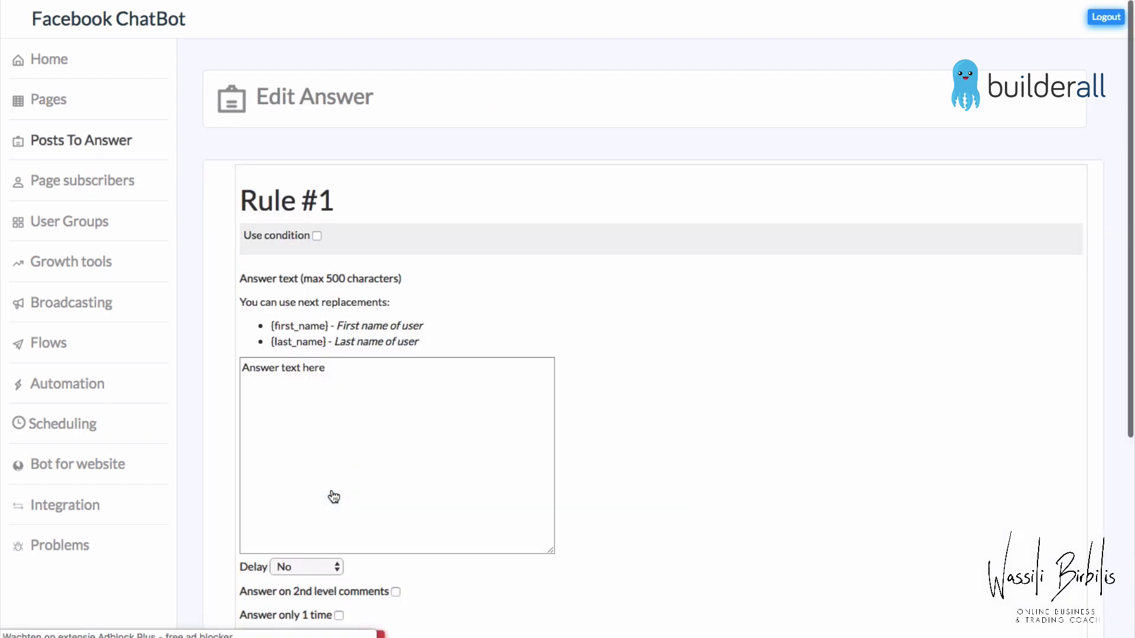
Replace Rule #1's default answer text with "Thank you for your interest in my eBook. Download them by access my chatbot below".
left_click(340, 378)
left_click_drag(335, 376, 244, 361)
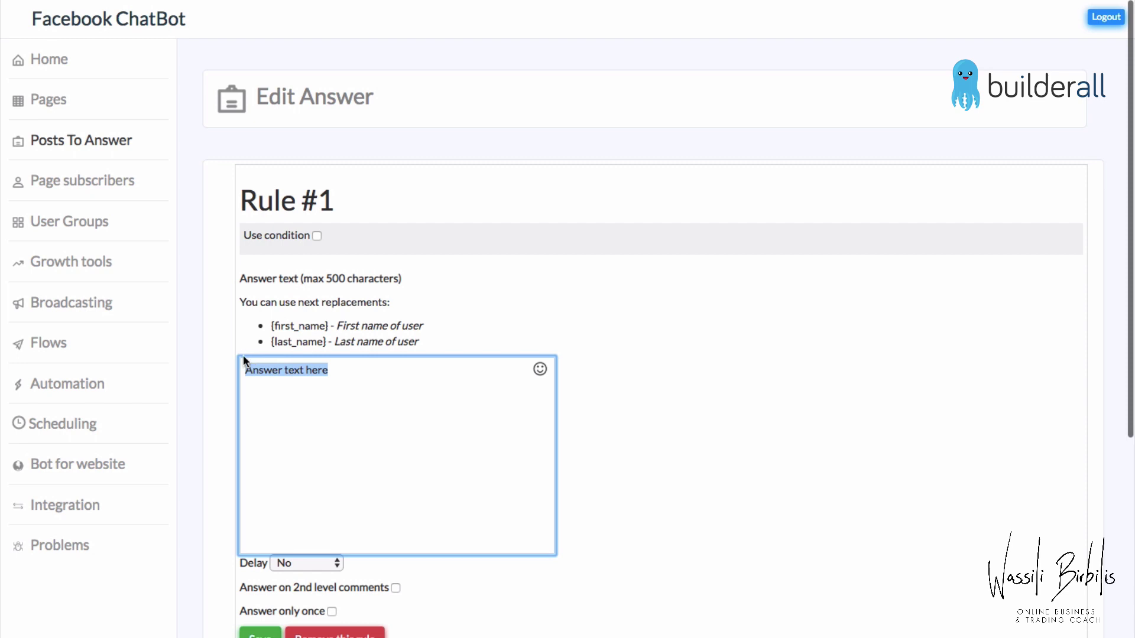
key("BackSpace")
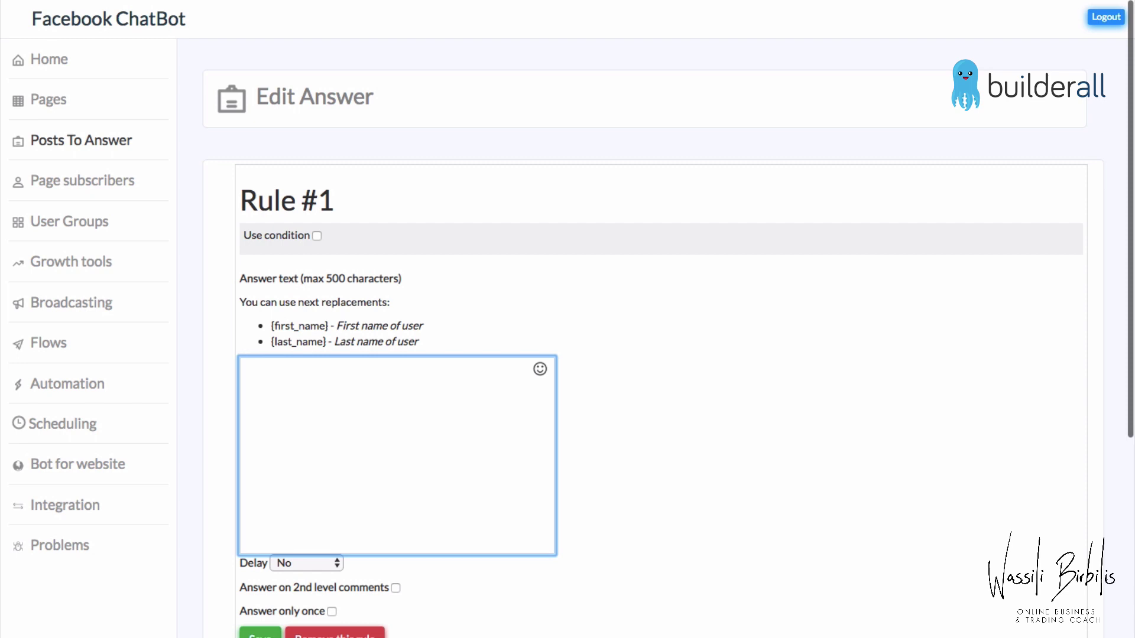
type("Thank you for your interest")
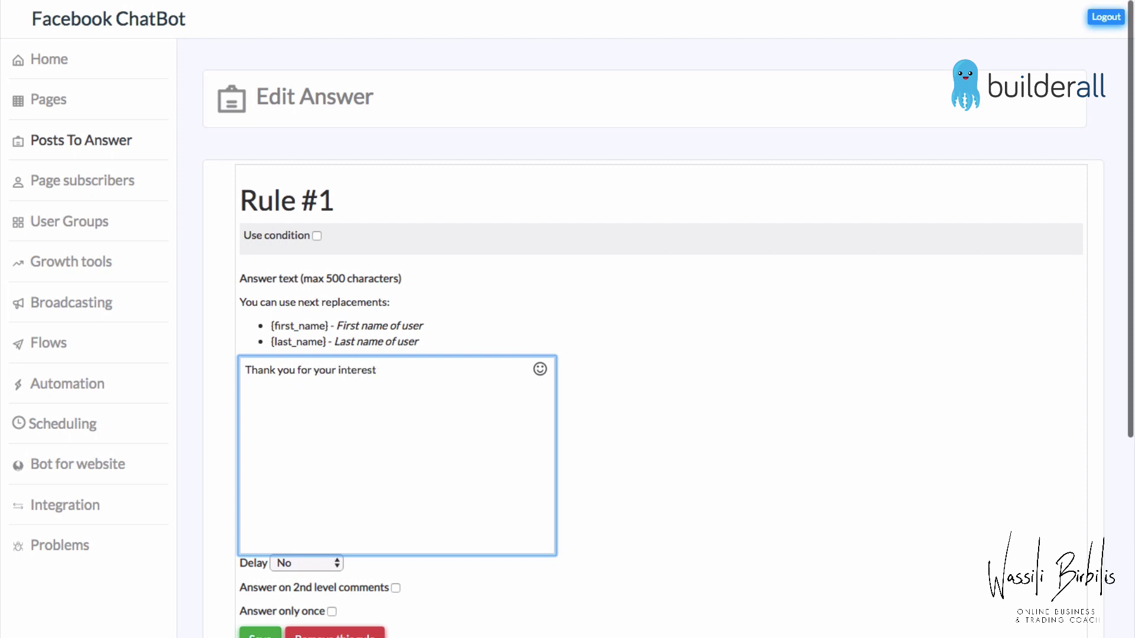
type(" in")
type(" my eBook. D Download them ")
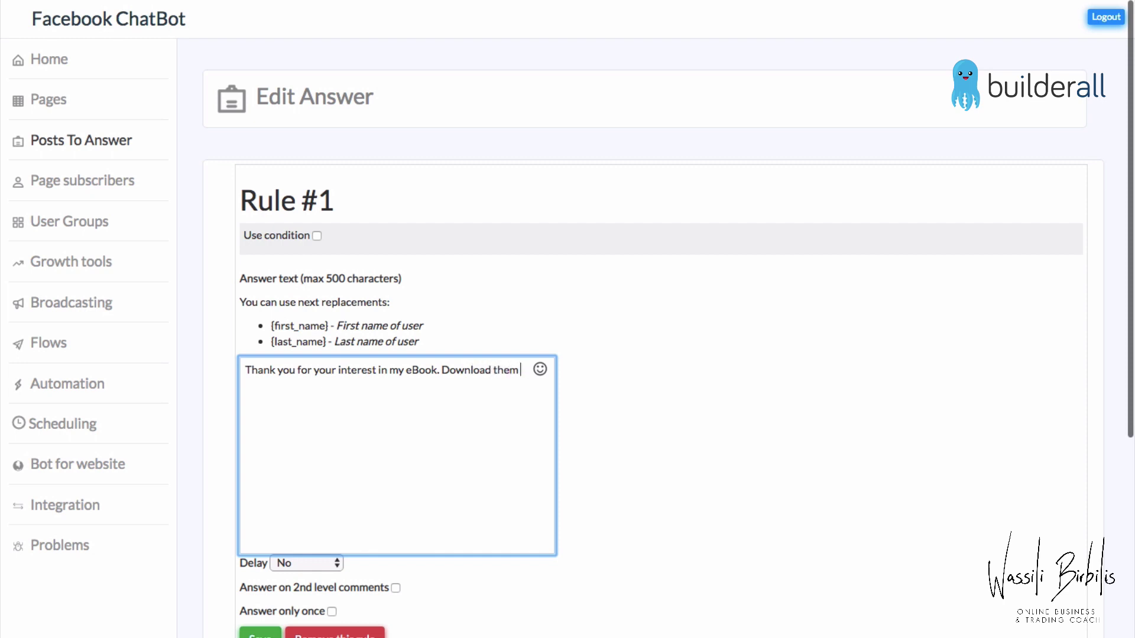
type("by acce")
type("ss ")
type("my vhat")
key("BackSpace")
key("BackSpace")
key("BackSpace")
type("chatbot")
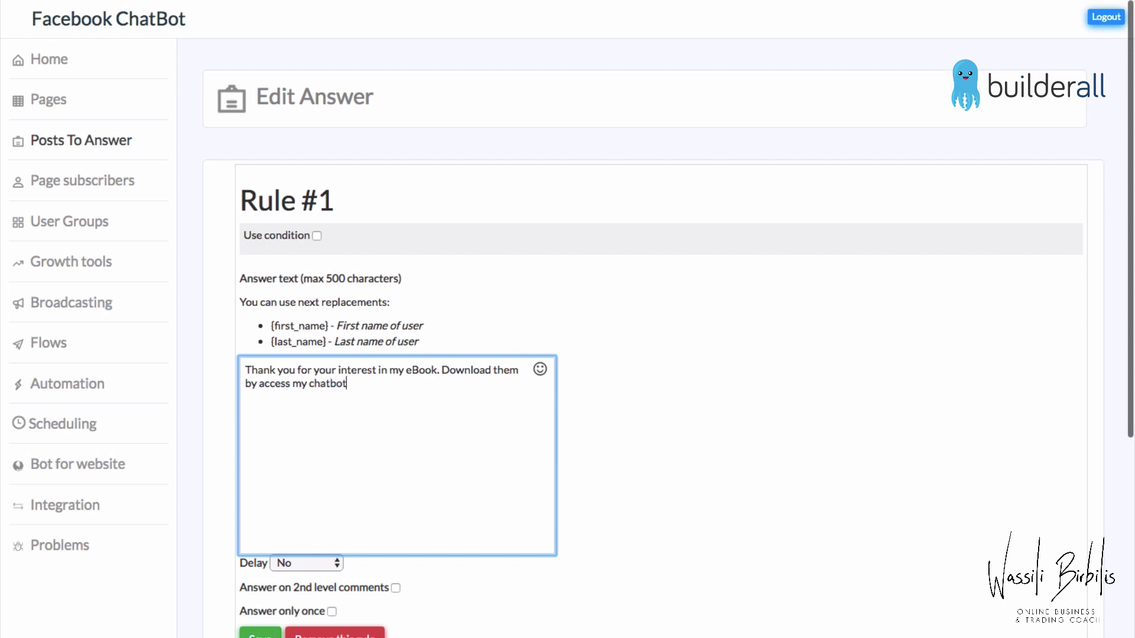
type(" below")
Start Rule #1's answer text with the greeting "Hi {first_name}", using the first-name replacement.
left_click(248, 371)
type("Hi")
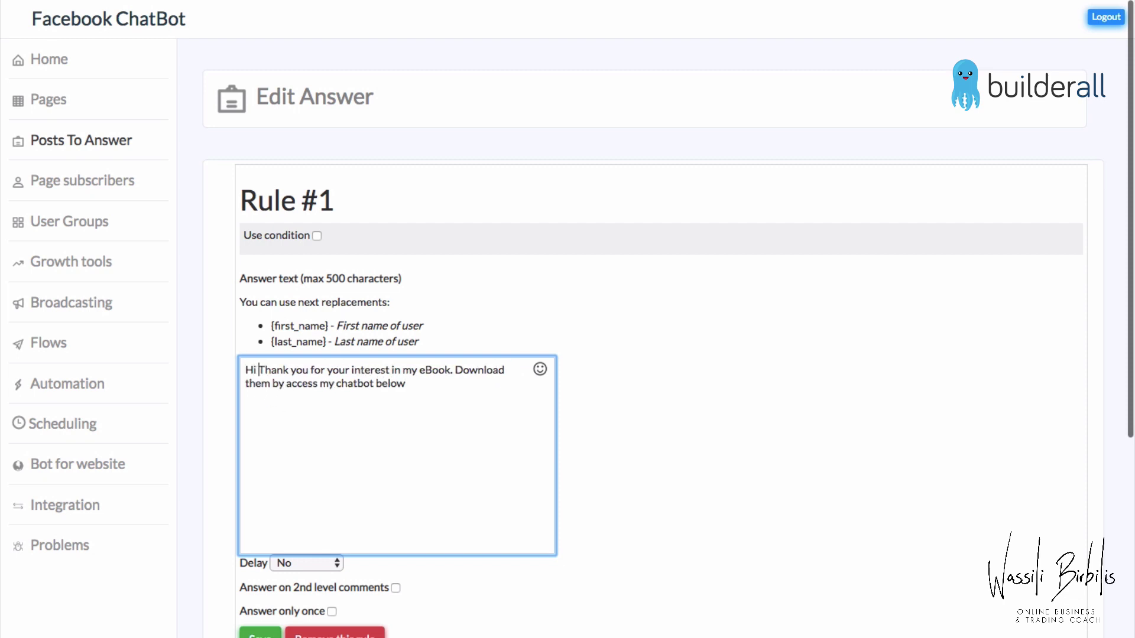
left_click(312, 325)
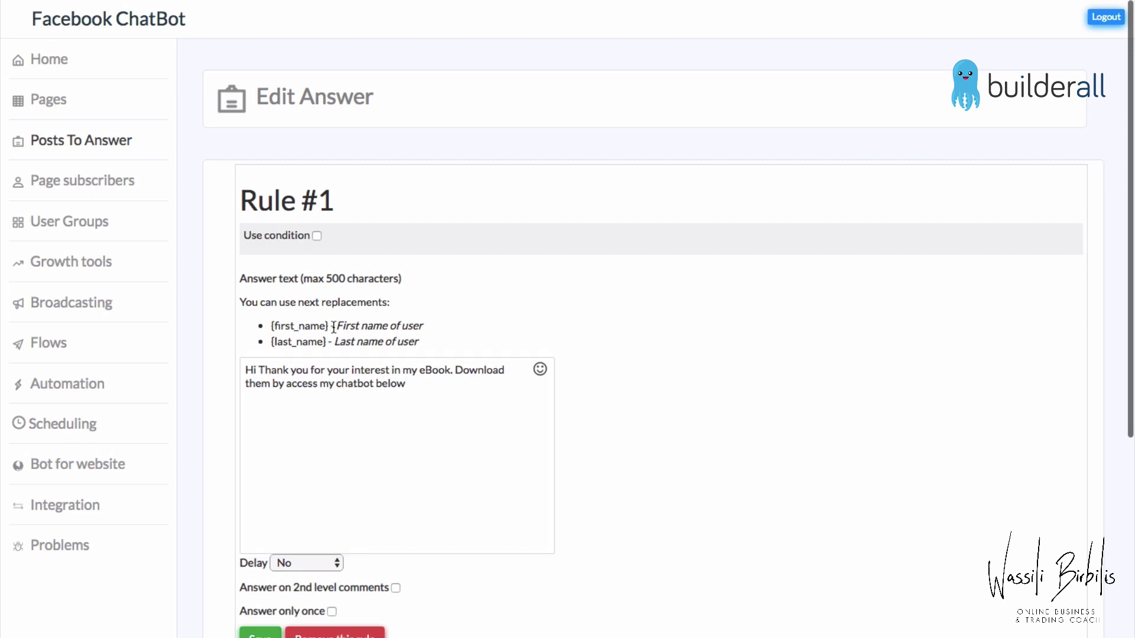
left_click_drag(334, 327, 293, 327)
right_click(278, 327)
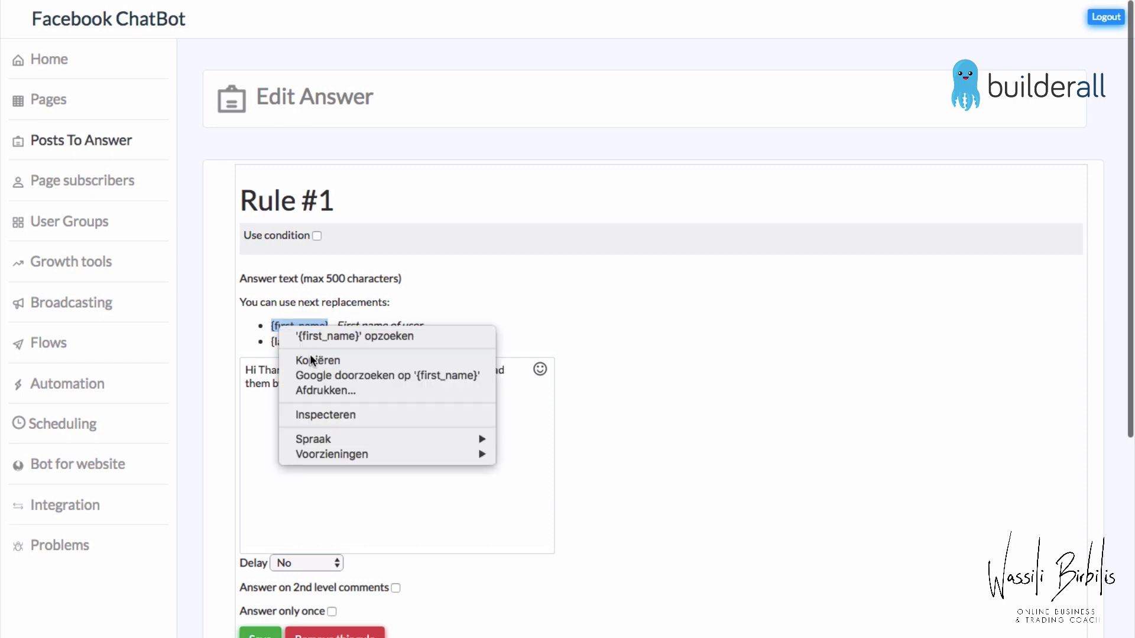
left_click(313, 360)
left_click(259, 368)
key("ctrl+v")
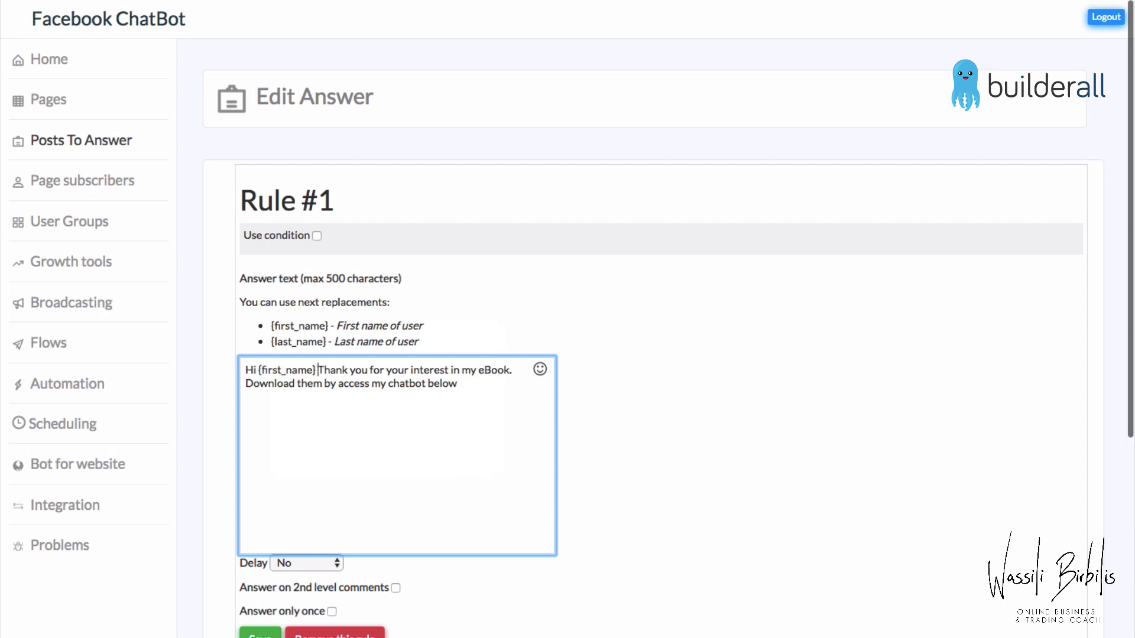
Add a grinning face emoji and a pointing-down hand emoji to the end of the answer text.
left_click(541, 370)
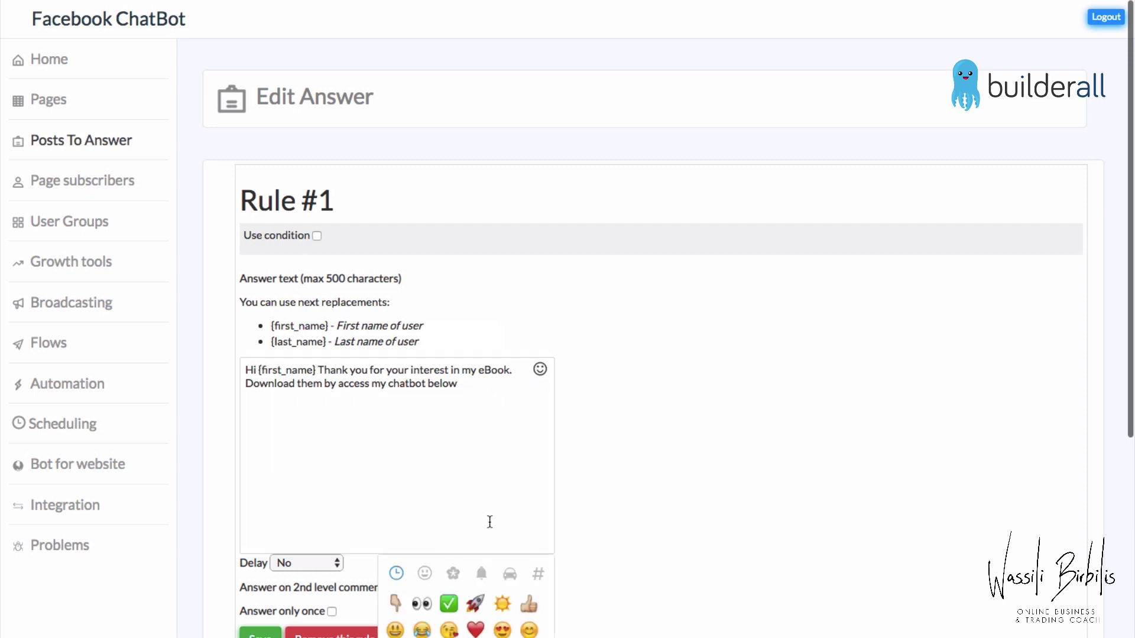
scroll(489, 522, "down", 2)
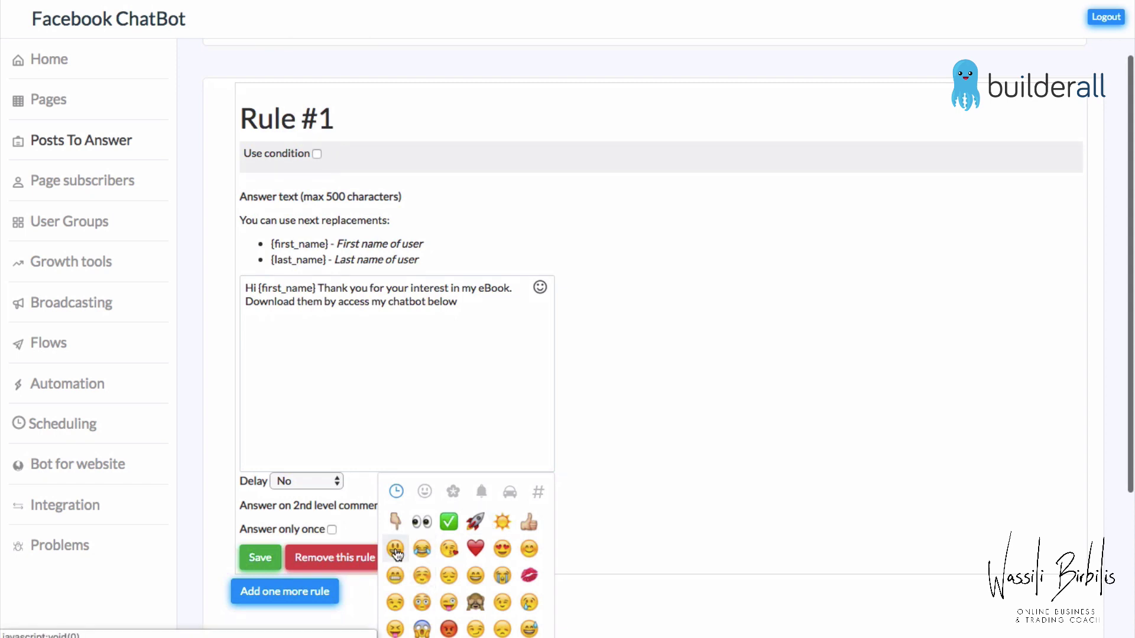
left_click(394, 548)
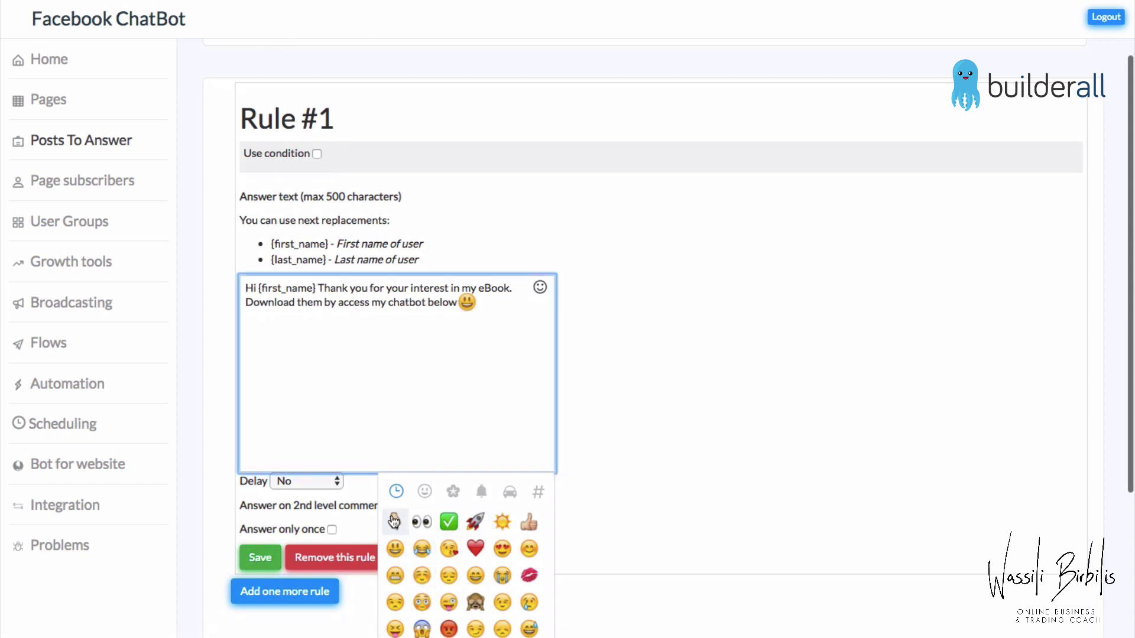
left_click(395, 522)
left_click(472, 412)
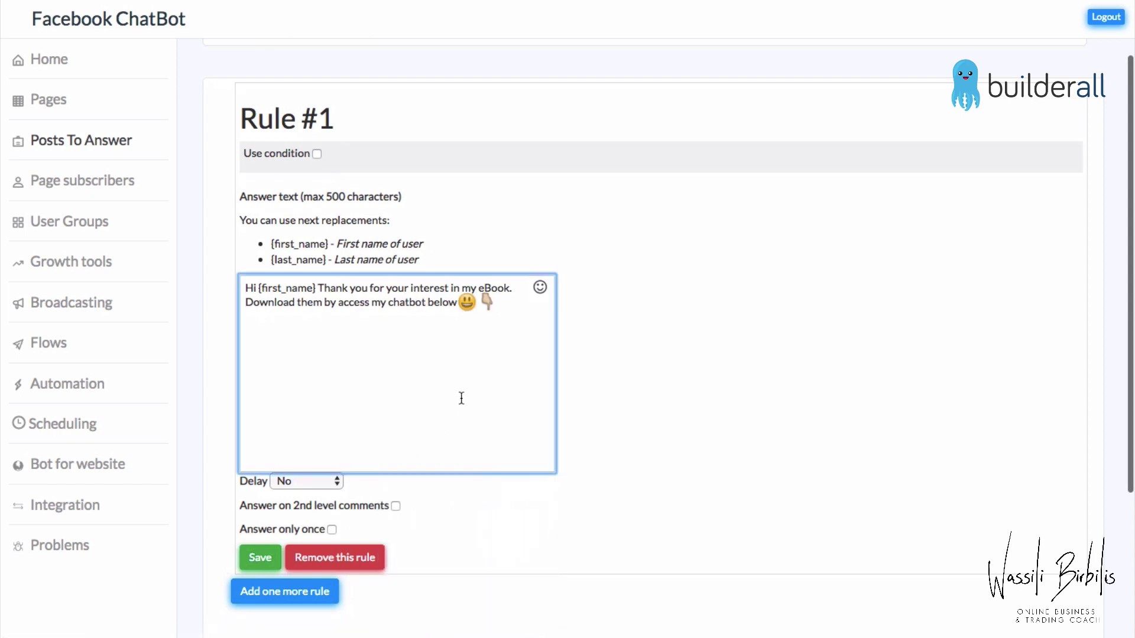
Enable a condition on Rule #1 for comments where "Consists" matches the phrase "eBook", and turn on answering 2nd level comments.
scroll(460, 396, "down", 2)
scroll(460, 396, "up", 4)
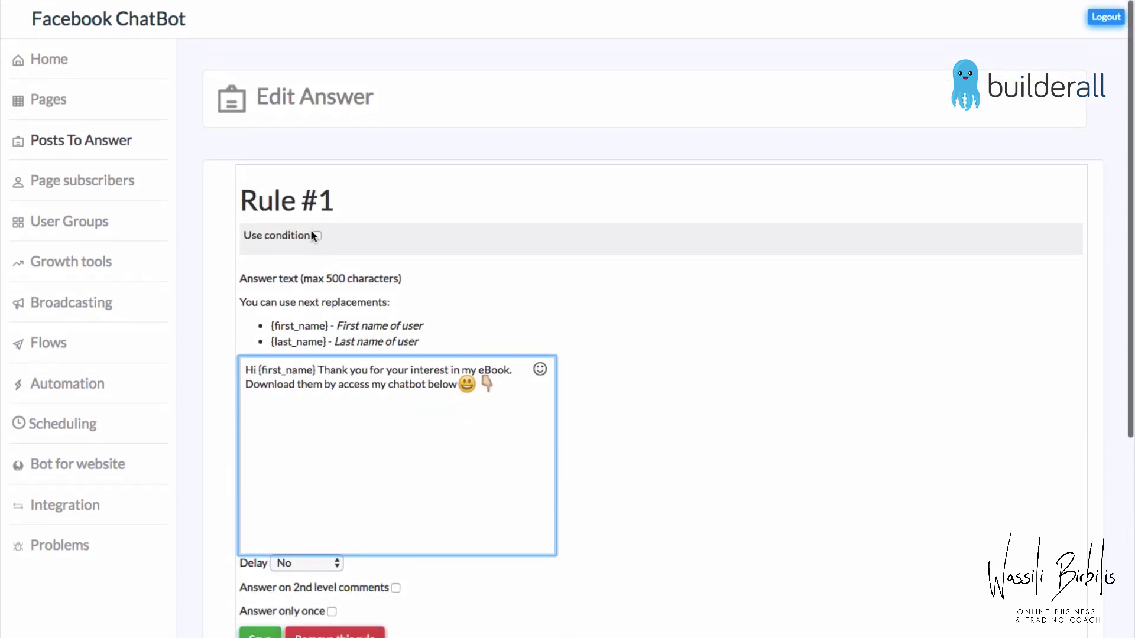
left_click(317, 235)
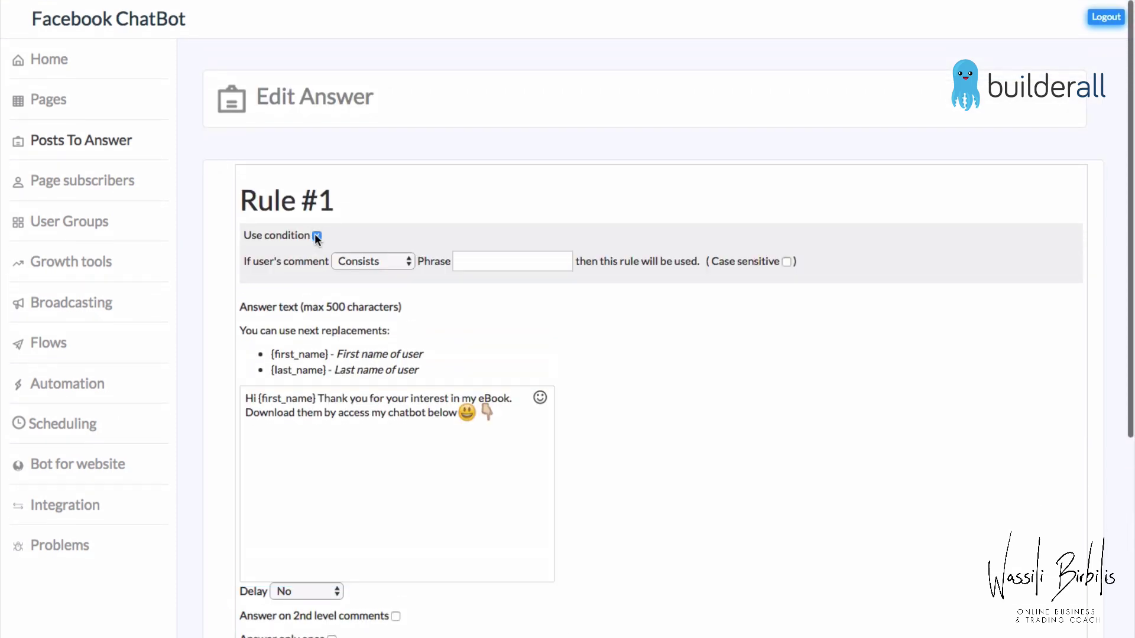
left_click(410, 261)
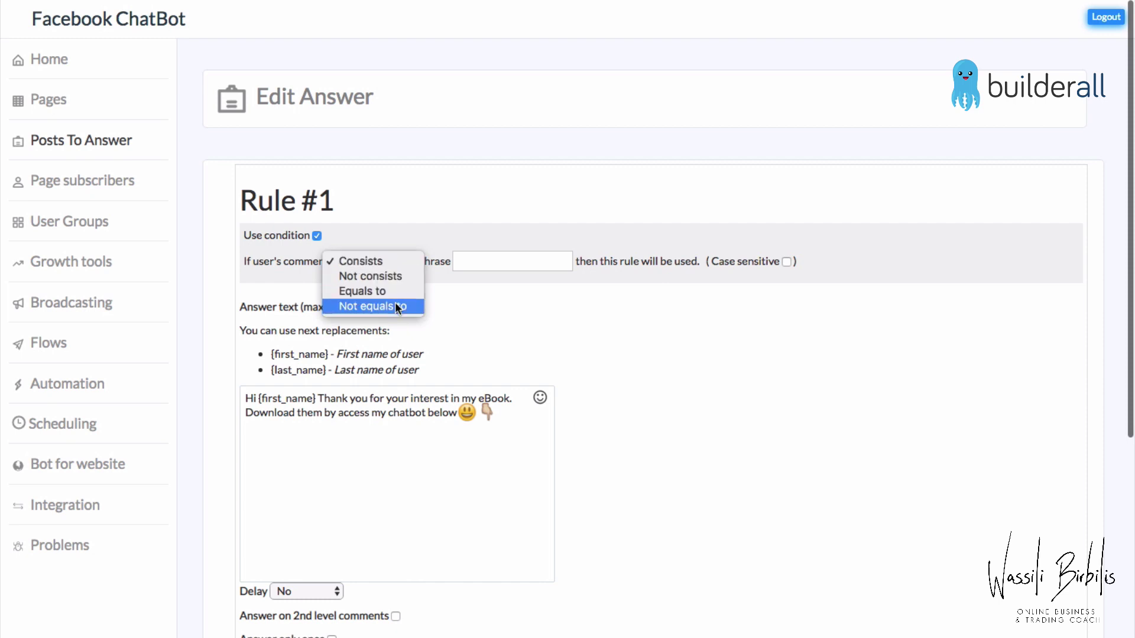
left_click(395, 261)
left_click(511, 264)
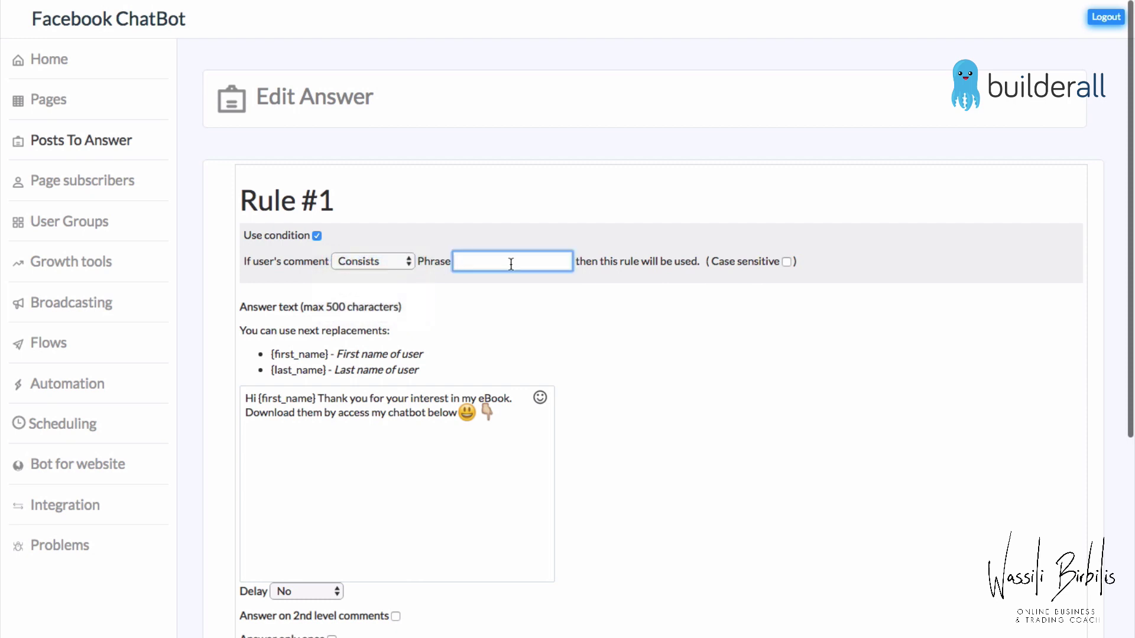
type("eBook")
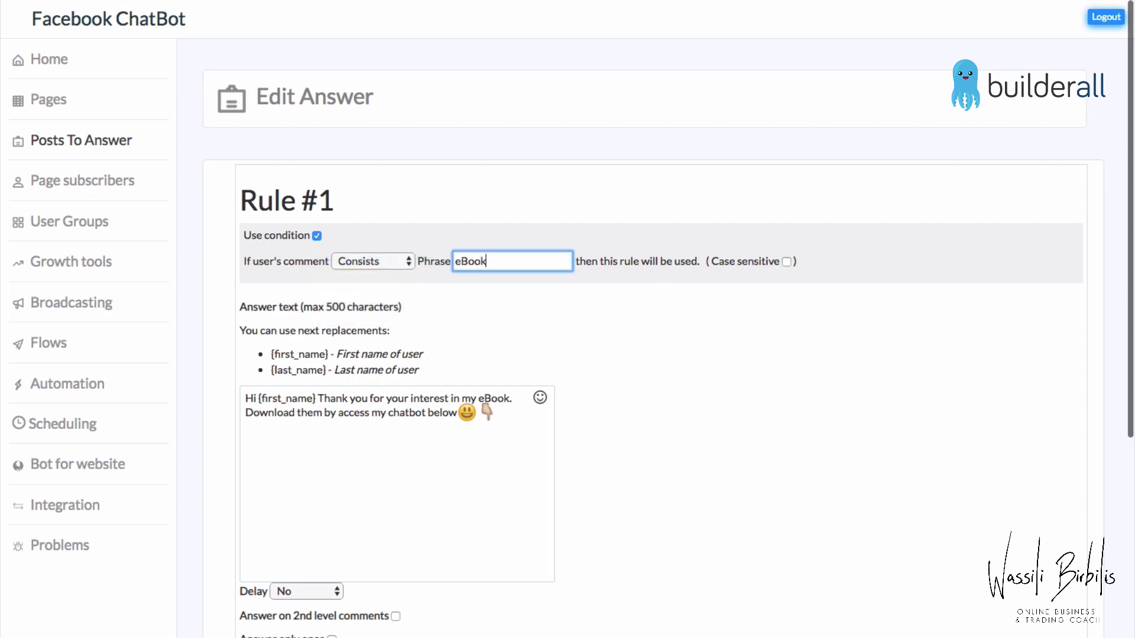
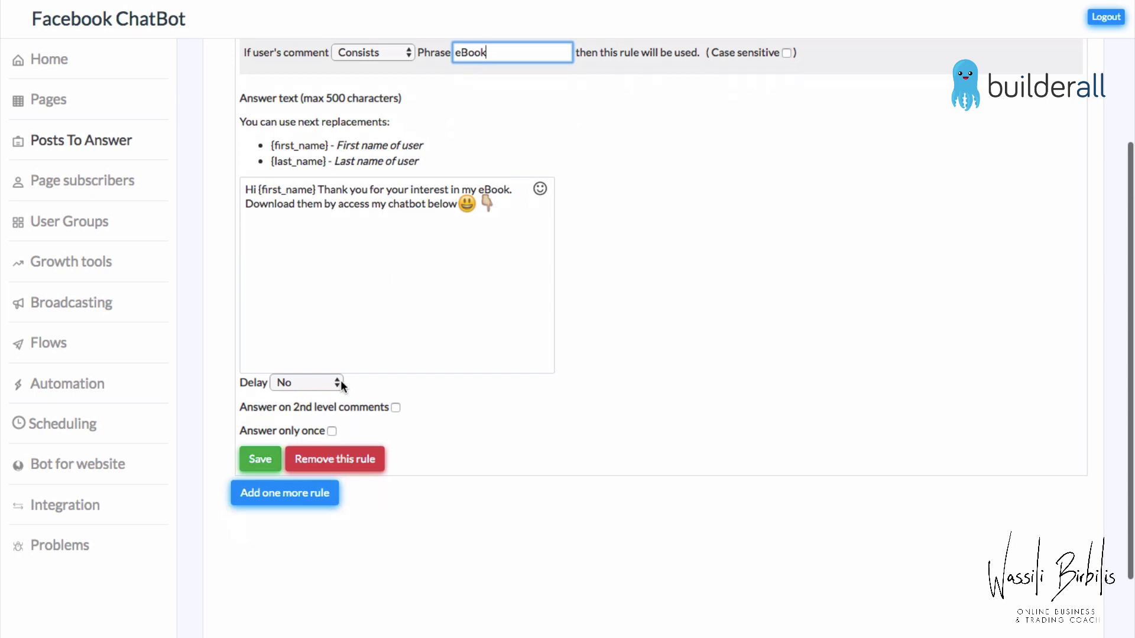
scroll(341, 384, "down", 1)
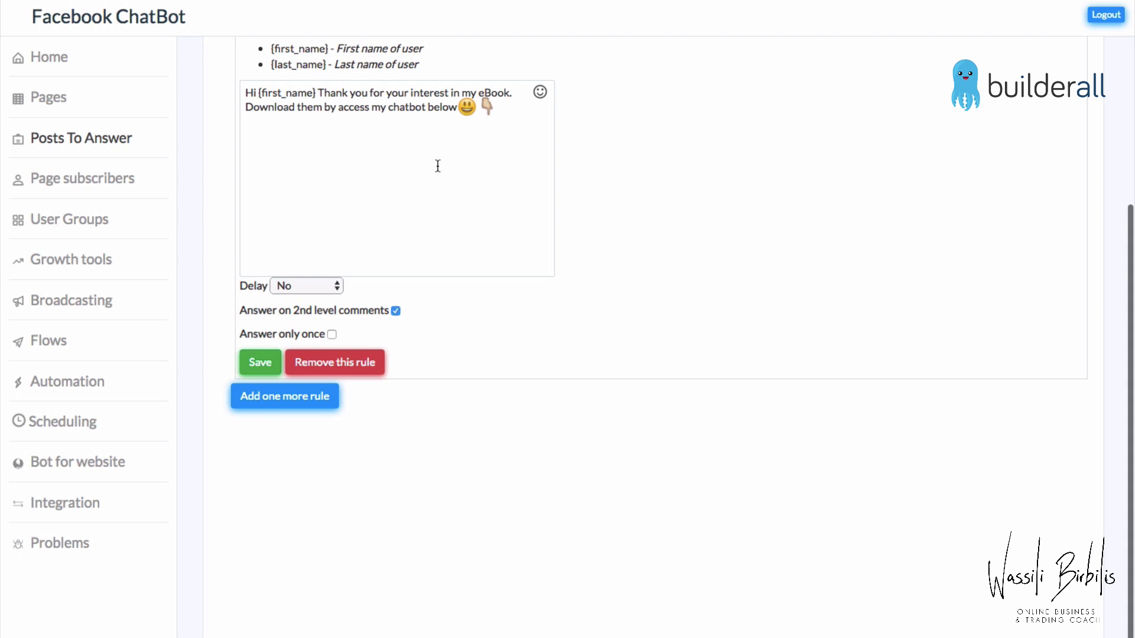
Replace the answer's second sentence and emojis with "Comment eBook once agian in comment field below to get access to my ebooks.".
left_click(464, 106)
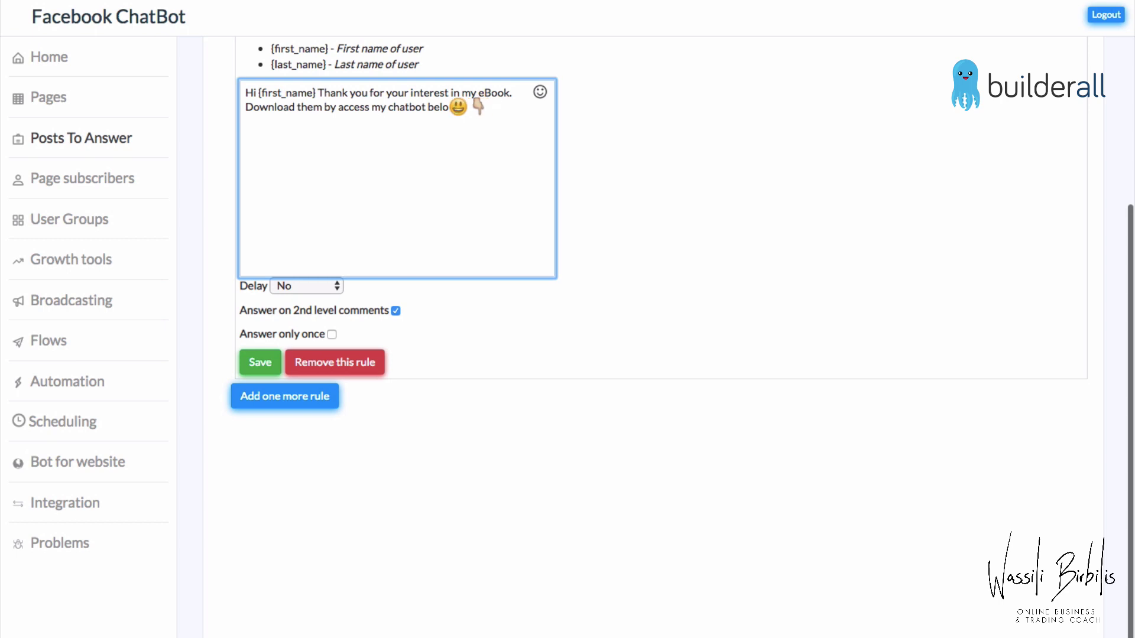
key("BackSpace")
key("BackSpace")
key("BackSpace")
key("BackSpace")
key("BackSpace")
key("BackSpace")
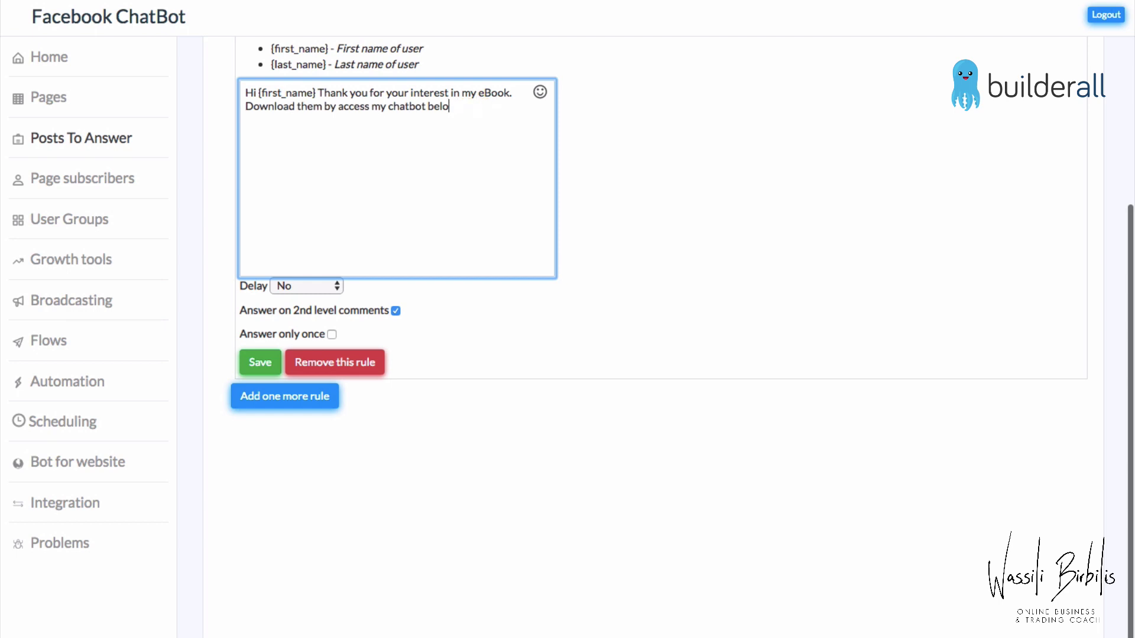
key("BackSpace")
key("BackSpace")
key("BackSpace")
key("BackSpace")
key("BackSpace")
key("BackSpace")
key("BackSpace")
key("BackSpace")
key("BackSpace")
key("BackSpace")
key("BackSpace")
key("BackSpace")
key("BackSpace")
key("BackSpace")
key("BackSpace")
key("BackSpace")
key("BackSpace")
key("BackSpace")
key("BackSpace")
key("BackSpace")
key("BackSpace")
key("BackSpace")
key("BackSpace")
key("BackSpace")
key("BackSpace")
key("BackSpace")
key("BackSpace")
key("BackSpace")
key("BackSpace")
key("BackSpace")
key("BackSpace")
key("BackSpace")
key("BackSpace")
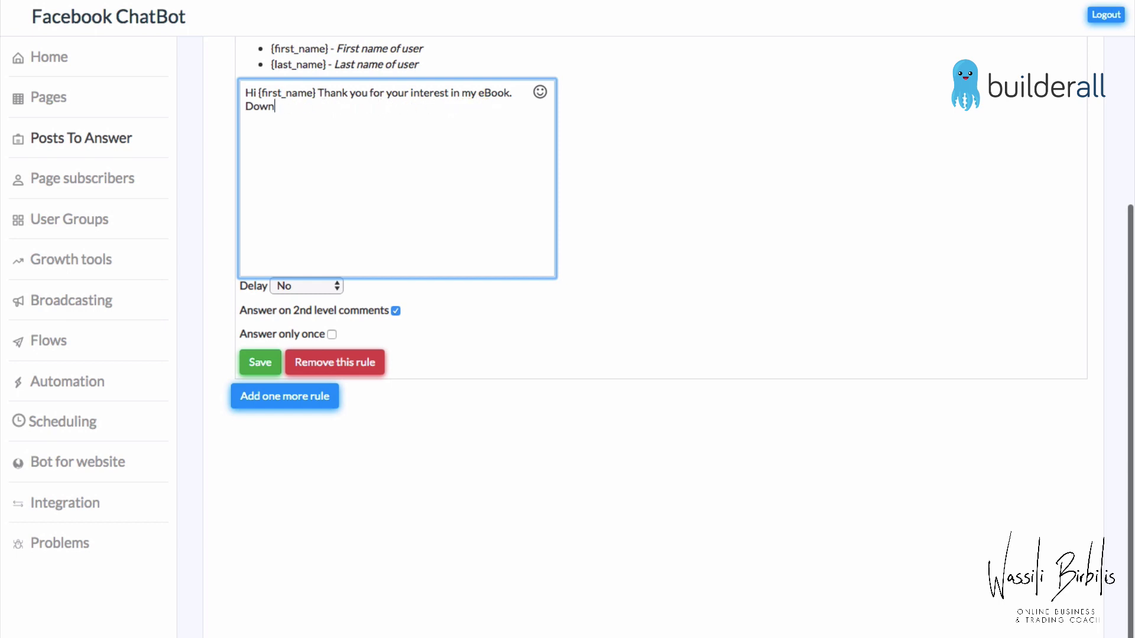
type("Comment eBook once ag")
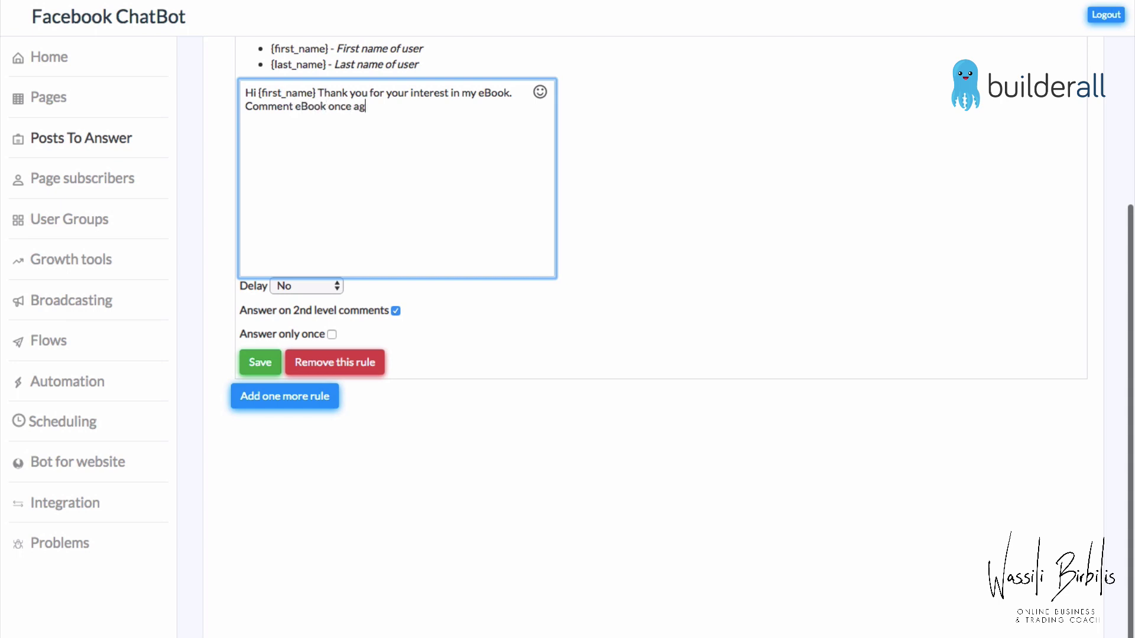
type("ian in comment field be")
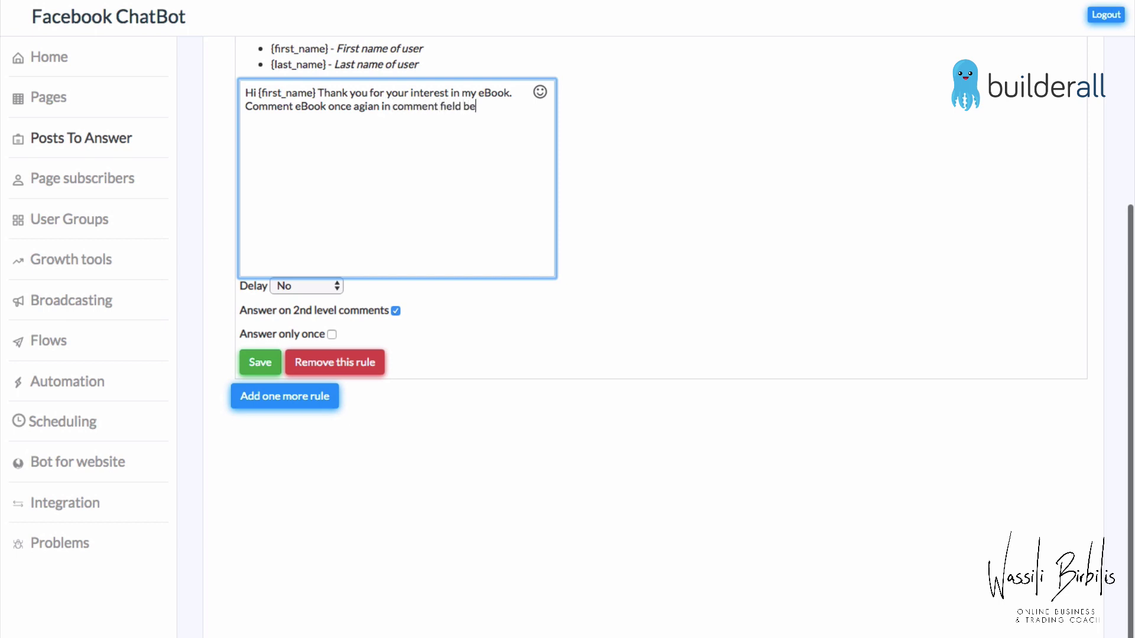
type("low to get access to my ebooks.")
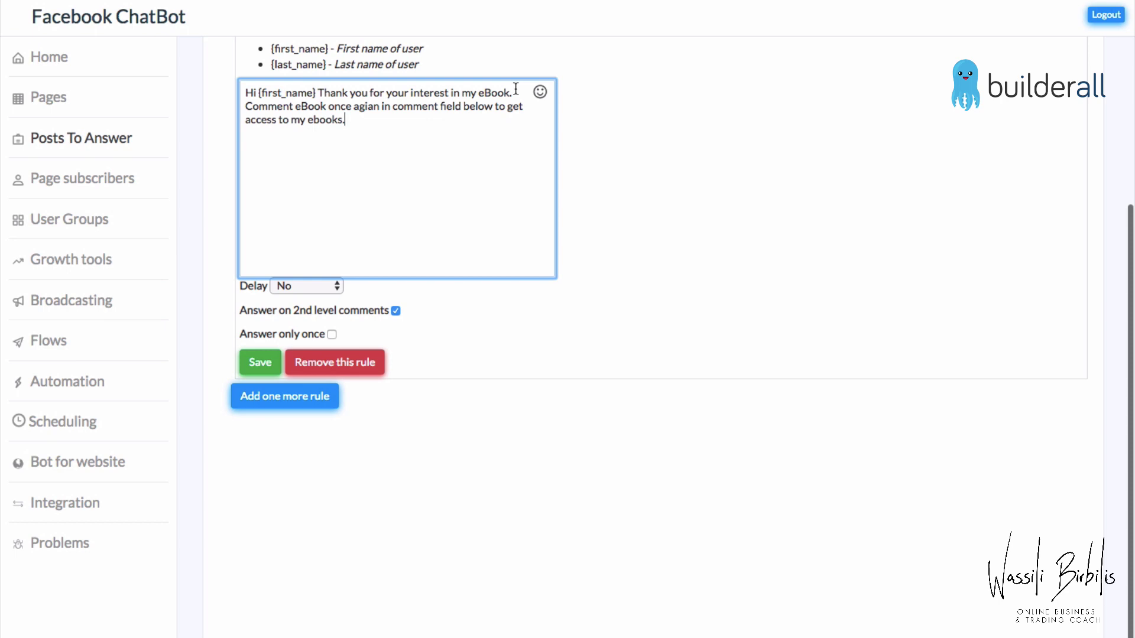
Add a pointing-down hand emoji to the end of the answer text and save Rule #1.
left_click(540, 92)
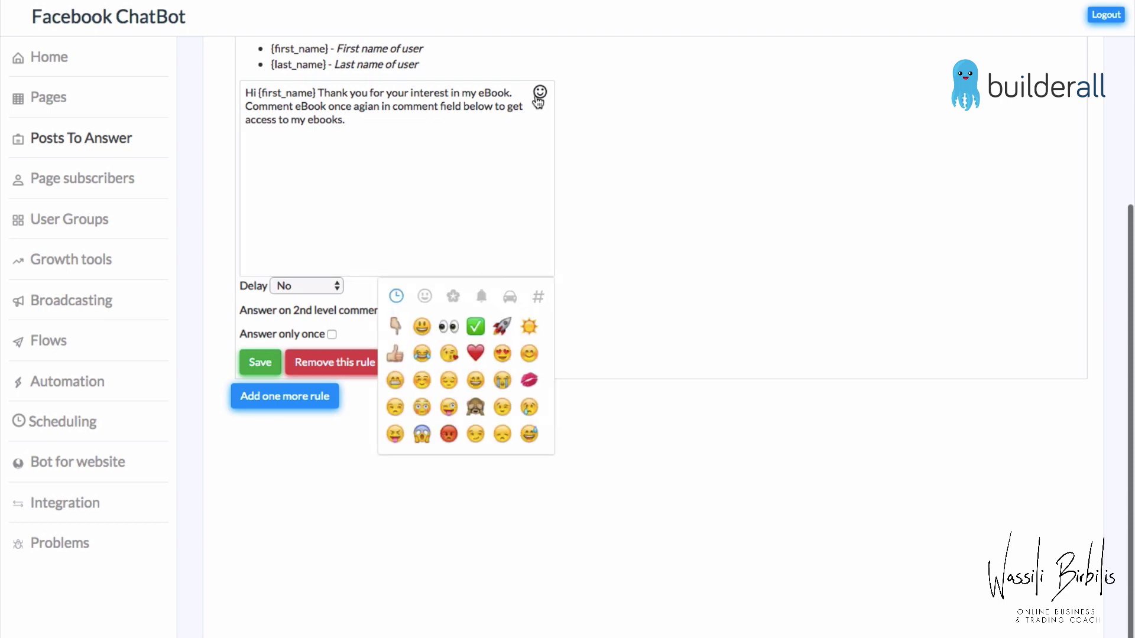
left_click(395, 326)
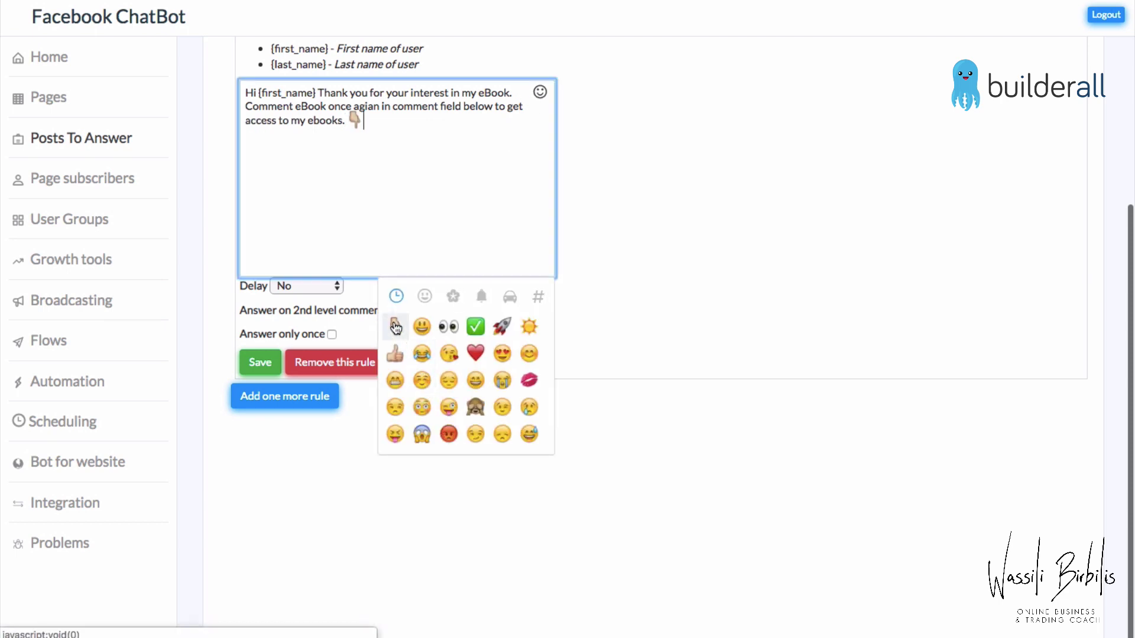
left_click(389, 219)
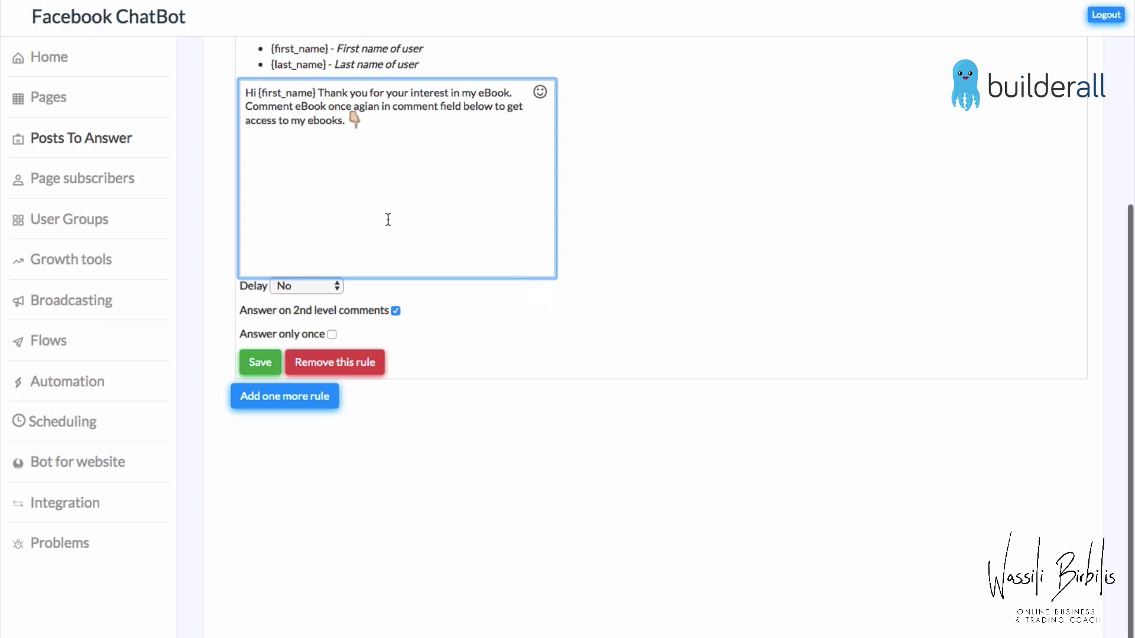
left_click(265, 365)
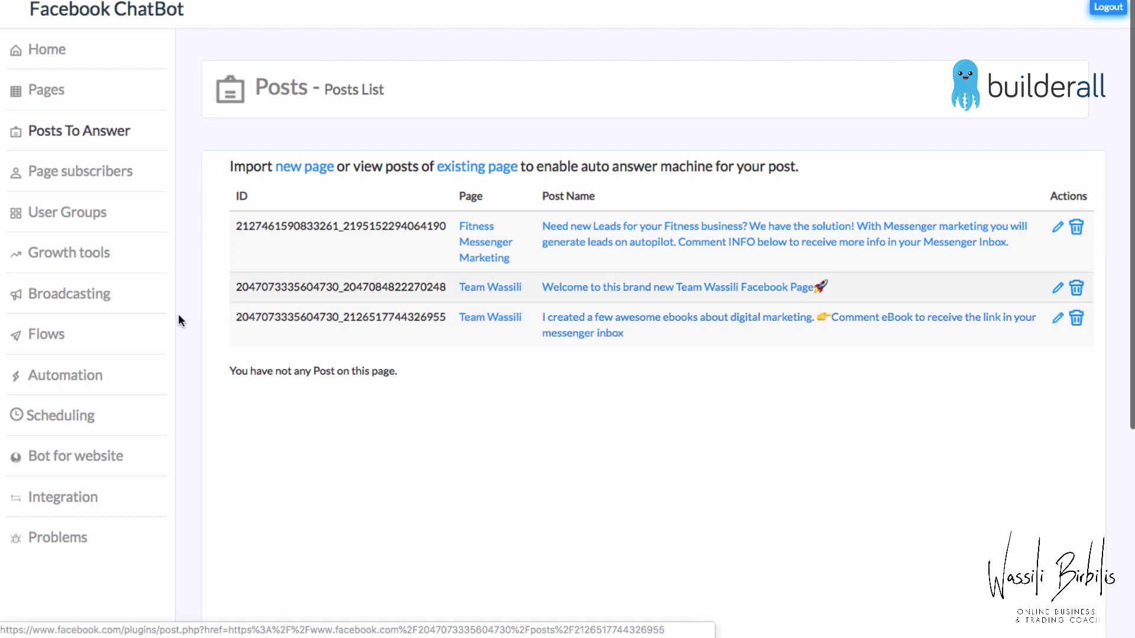
Open the Ebook Lead Magnet flow and examine its steps and their connections in the Interactive Flow Builder.
left_click(56, 334)
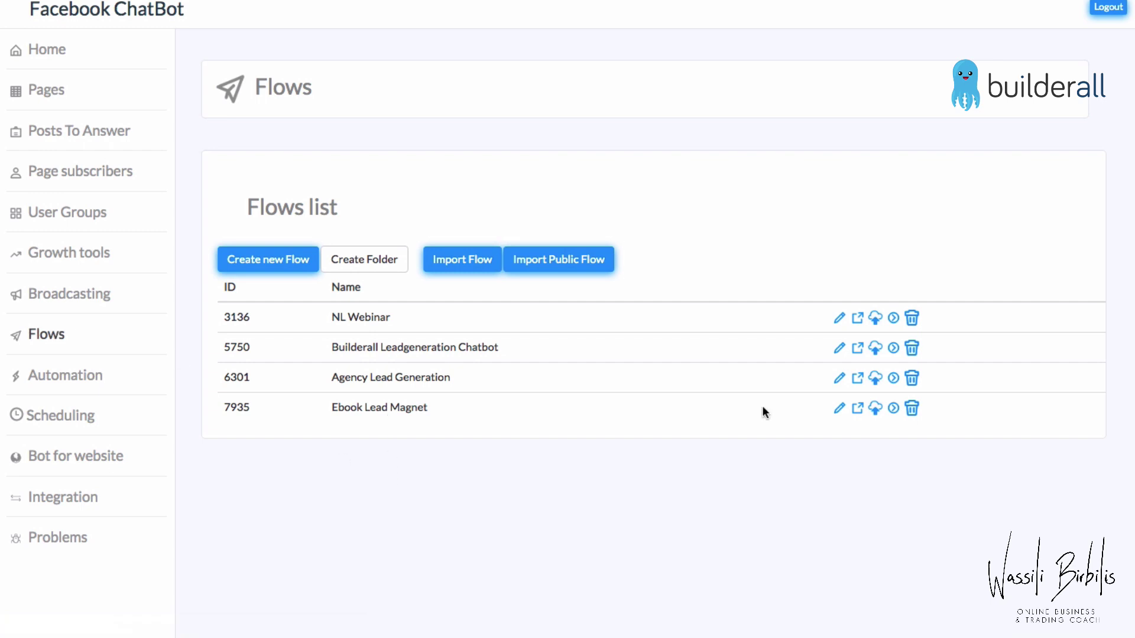
left_click(839, 409)
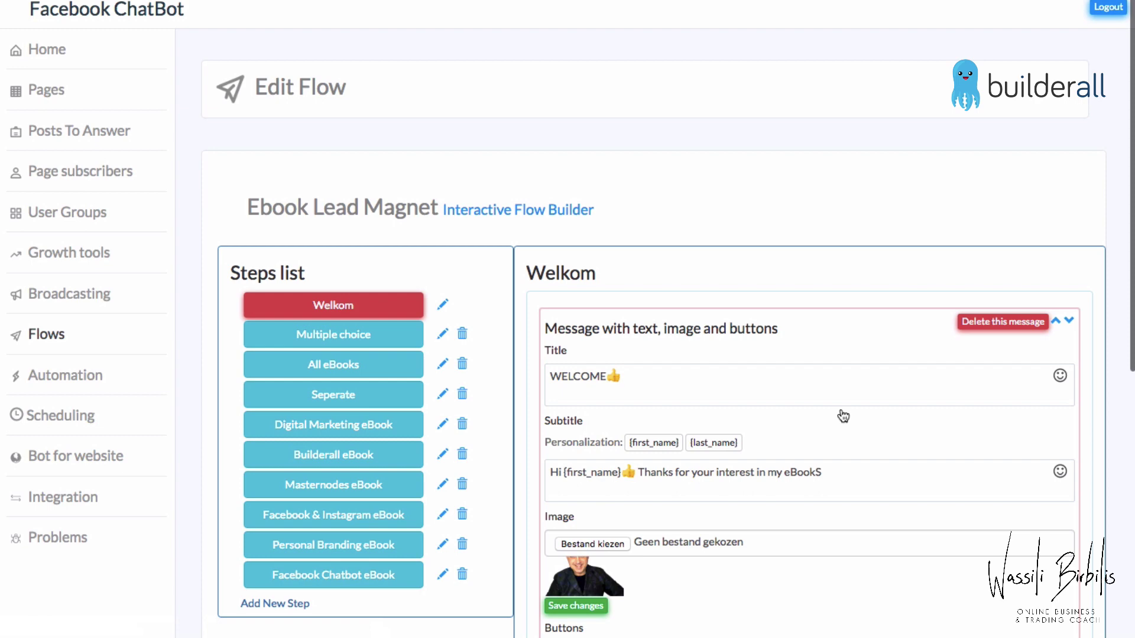
scroll(842, 417, "down", 4)
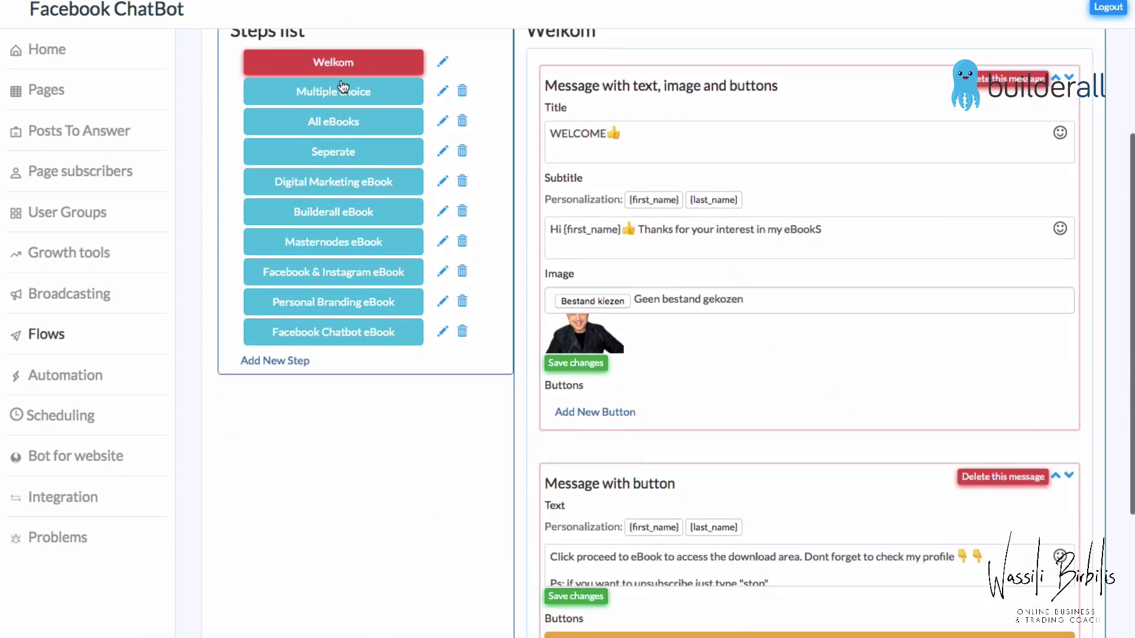
scroll(367, 119, "up", 4)
left_click(480, 201)
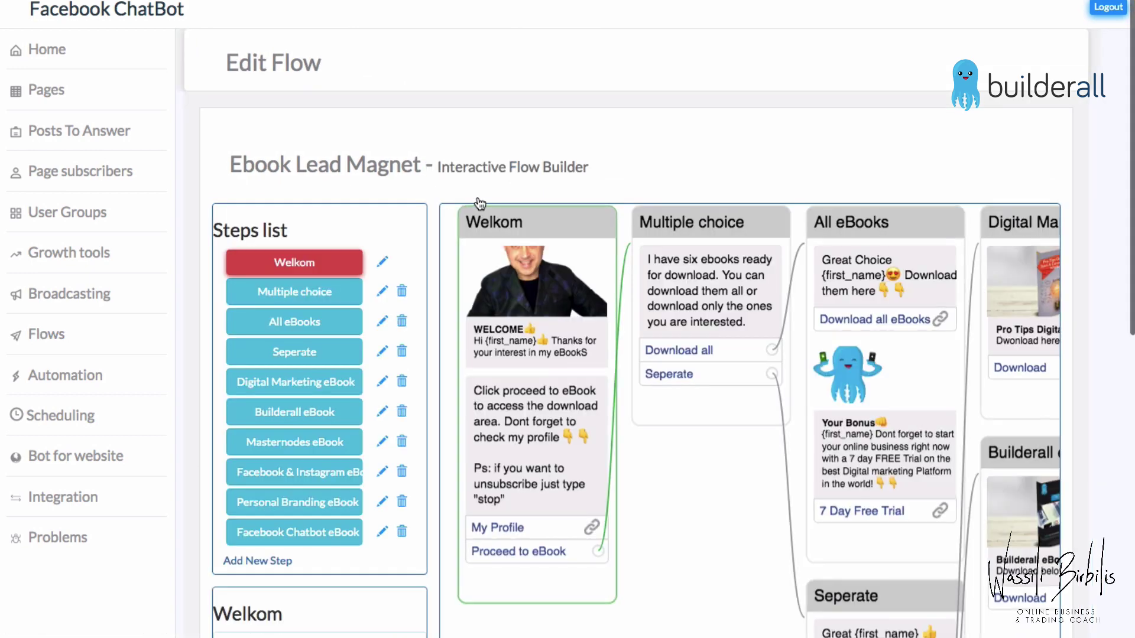
scroll(645, 352, "down", 2)
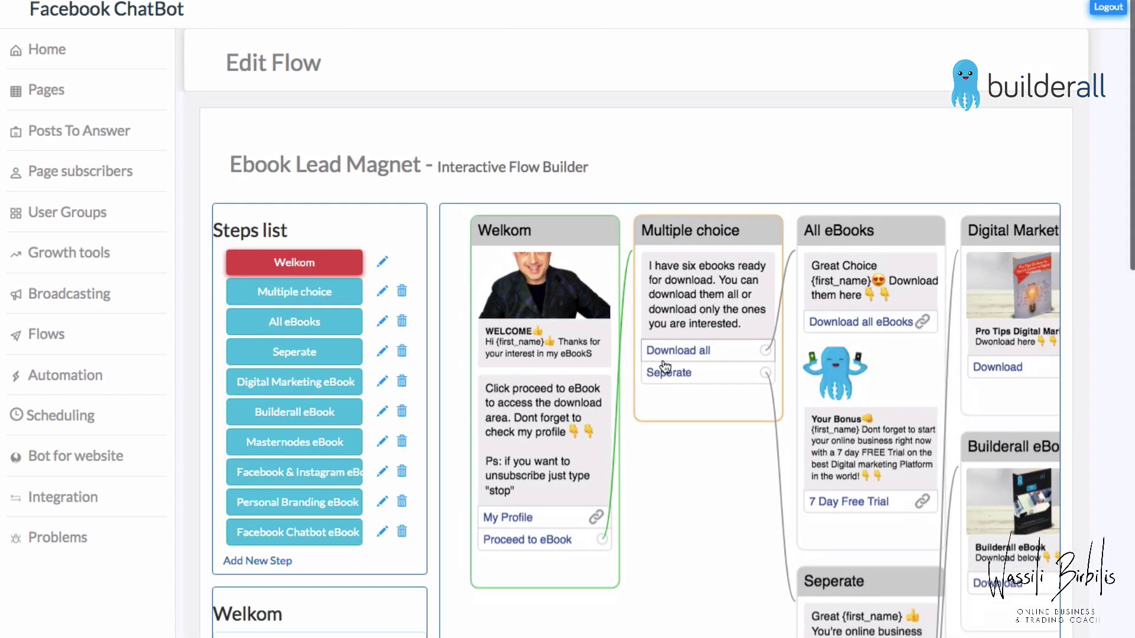
scroll(665, 366, "down", 2)
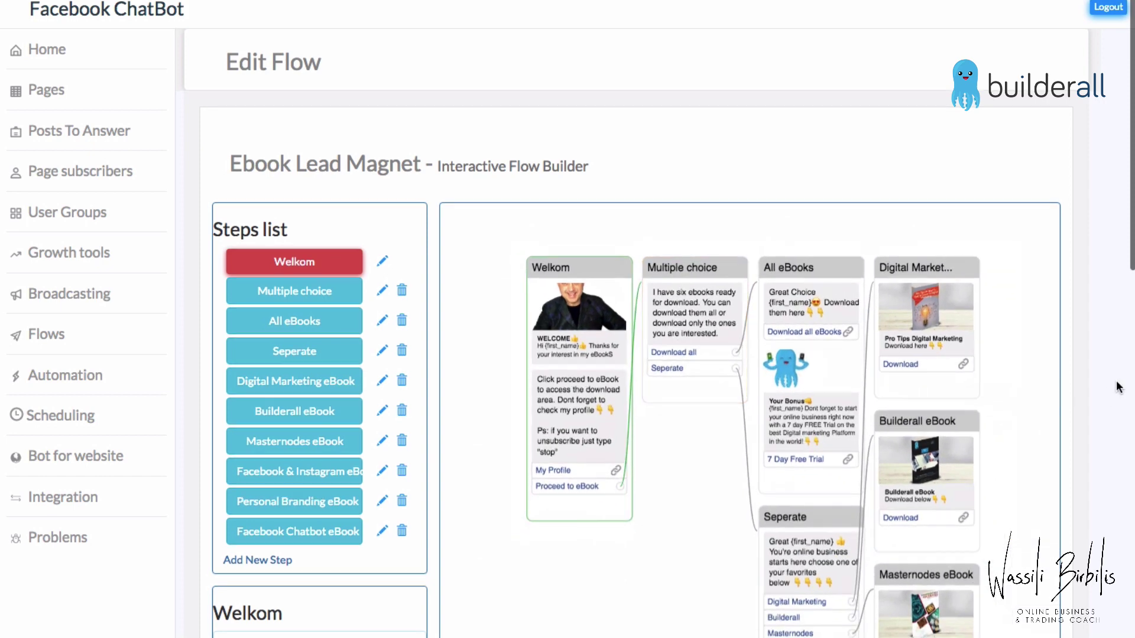
scroll(1119, 387, "down", 3)
scroll(1119, 388, "down", 2)
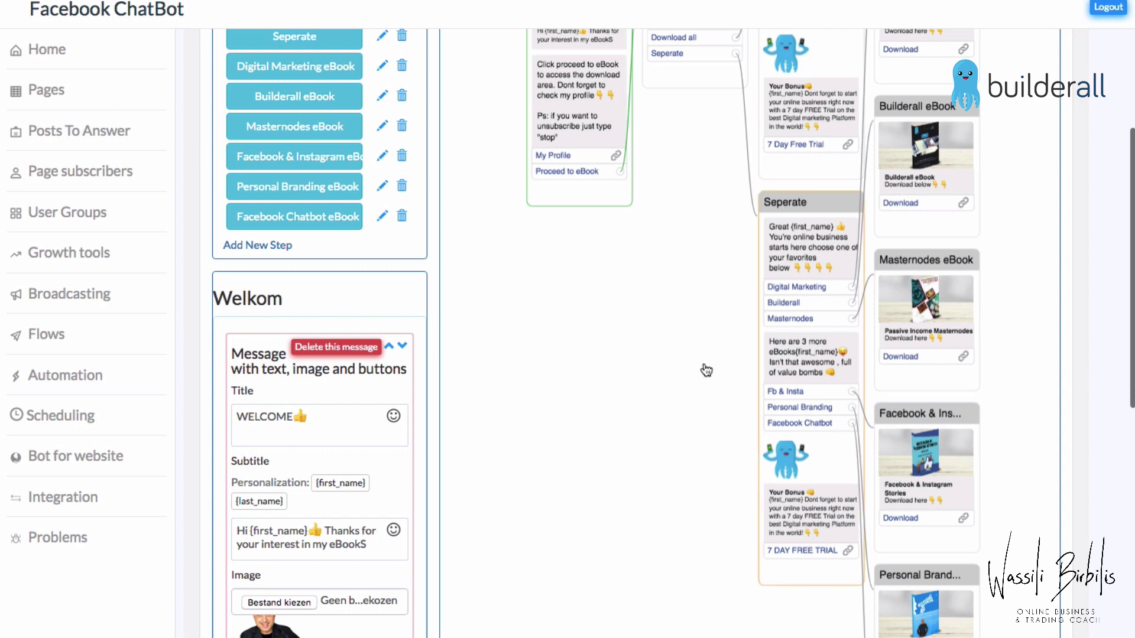
Open the automation settings for the Team Wassili page.
left_click(72, 383)
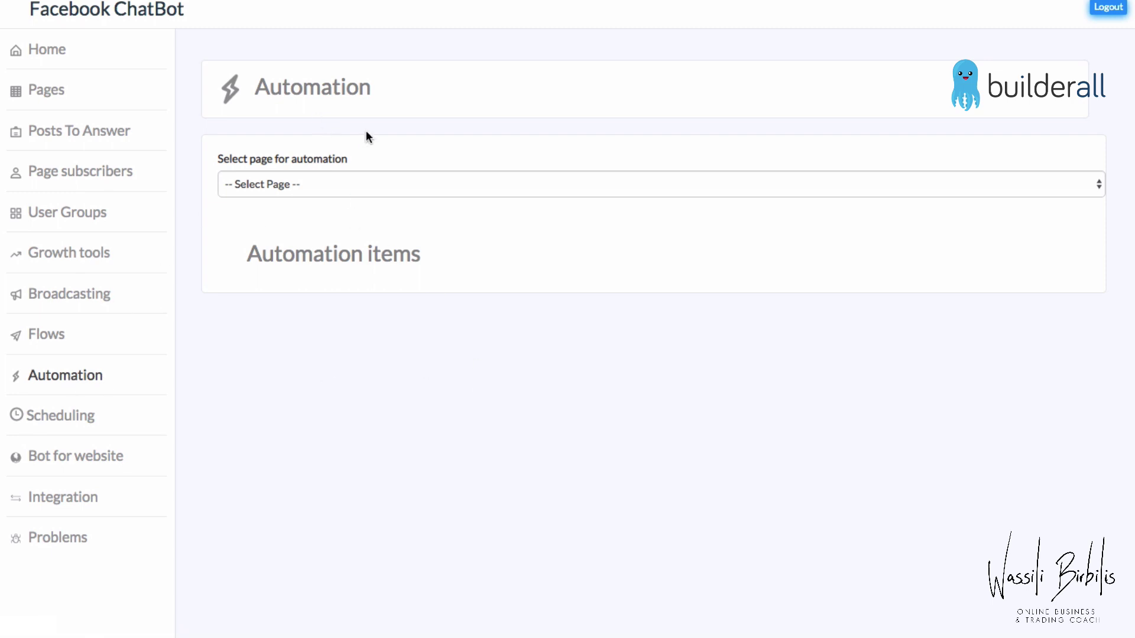
left_click(1097, 185)
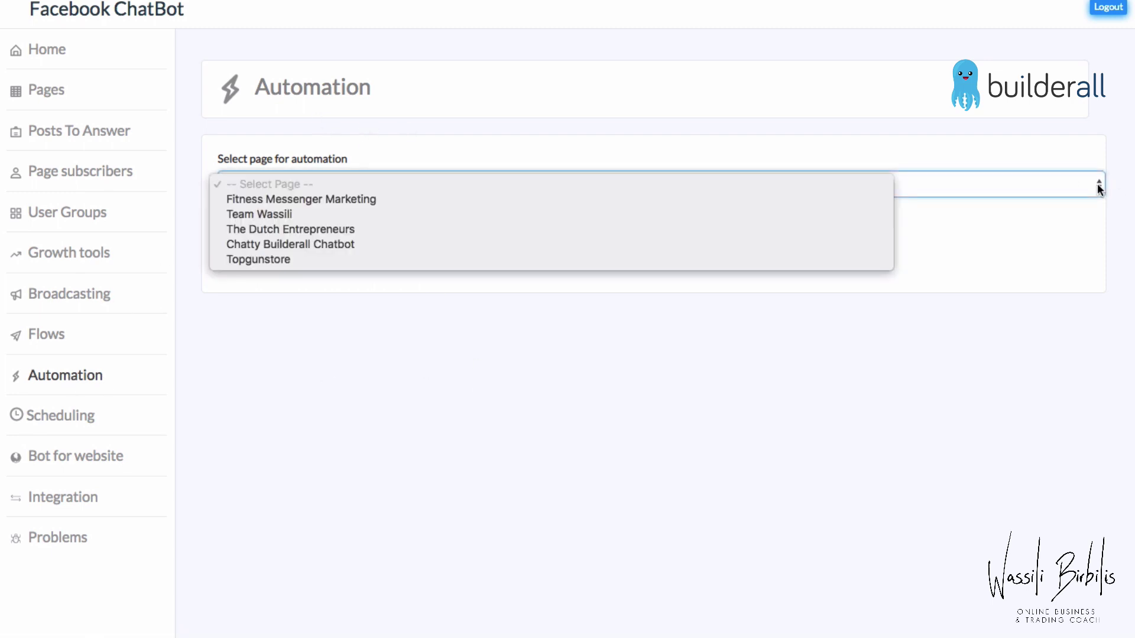
left_click(658, 214)
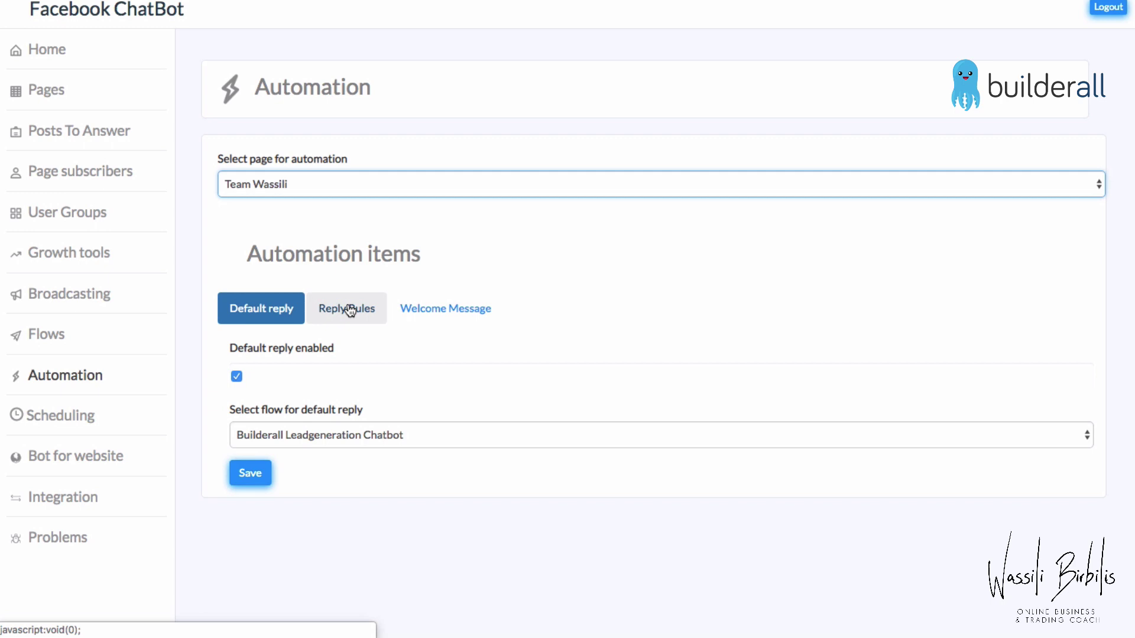
Start a new reply rule for the Team Wassili page with the phrase "ebook" and Ebook Lead Magnet as the flow to start.
left_click(351, 311)
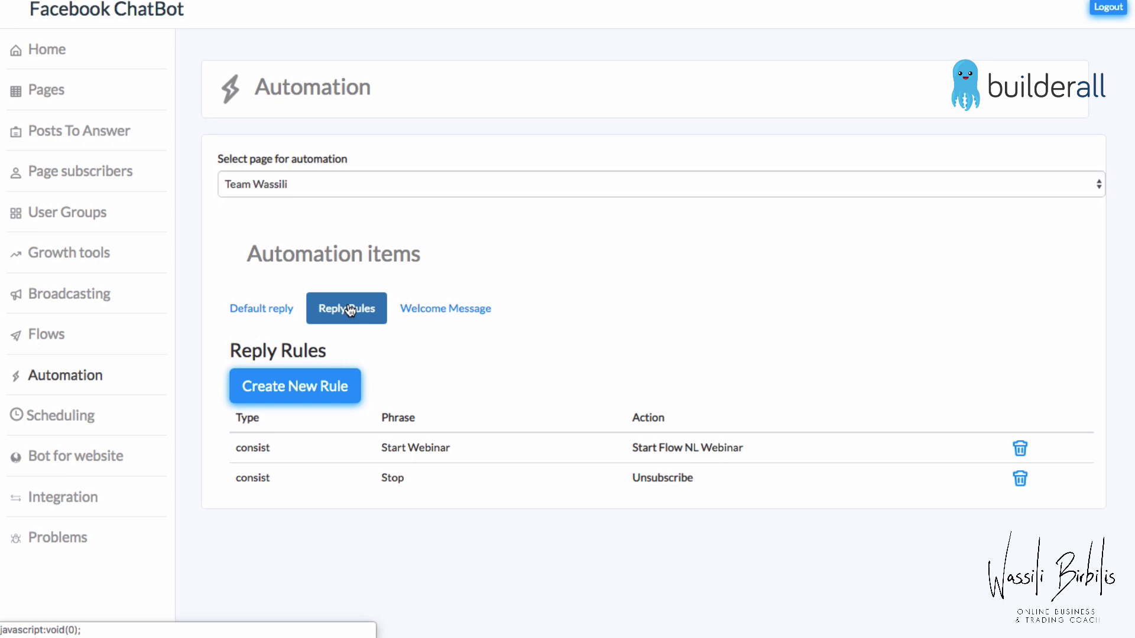
left_click(321, 385)
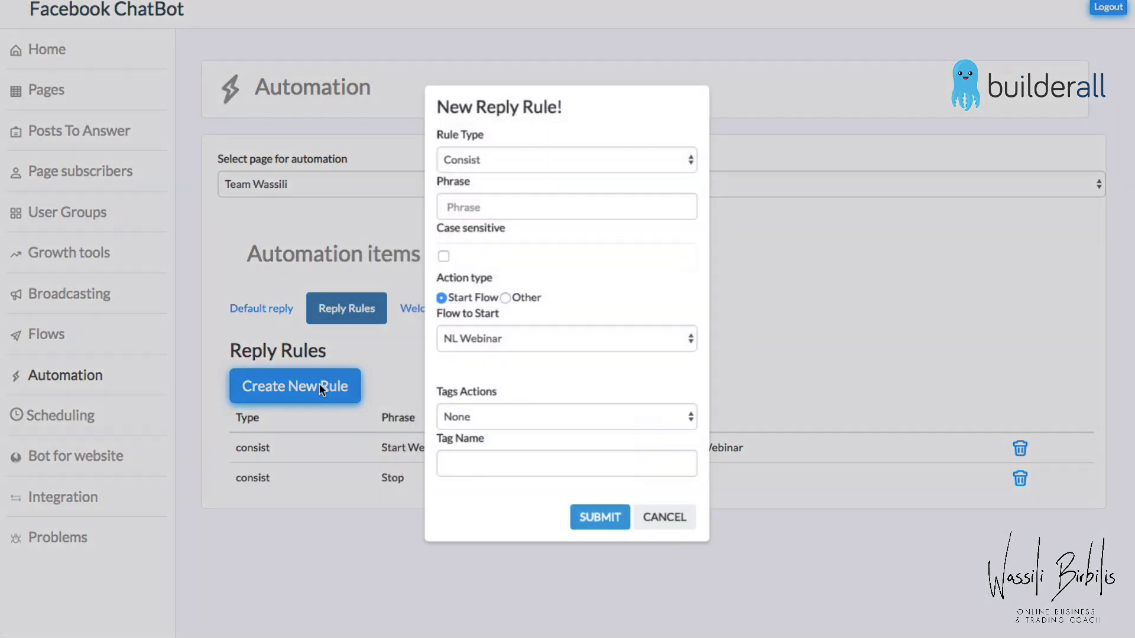
left_click(545, 203)
type("ebook")
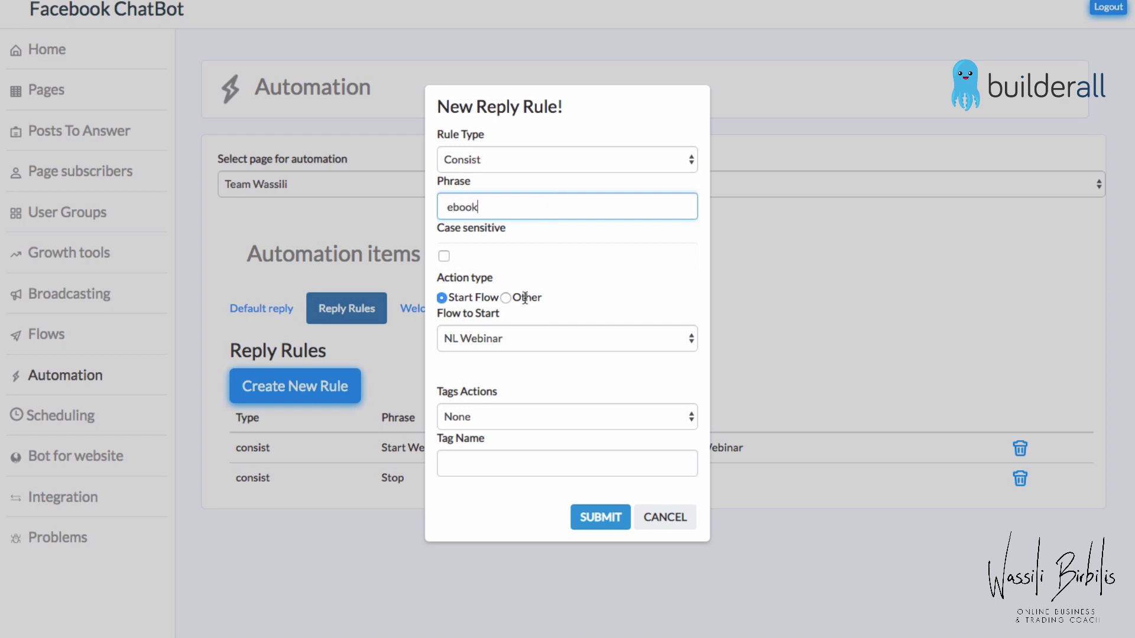
left_click(470, 333)
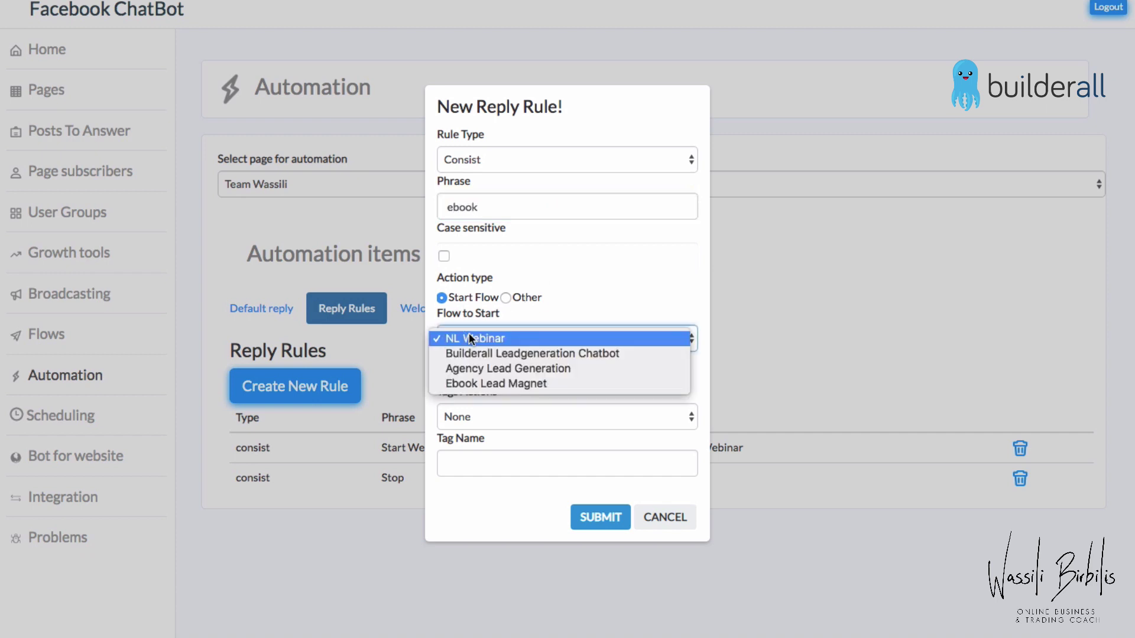
left_click(474, 383)
Make the new reply rule add the tag "ebook" to the subscriber and submit the rule.
left_click(692, 418)
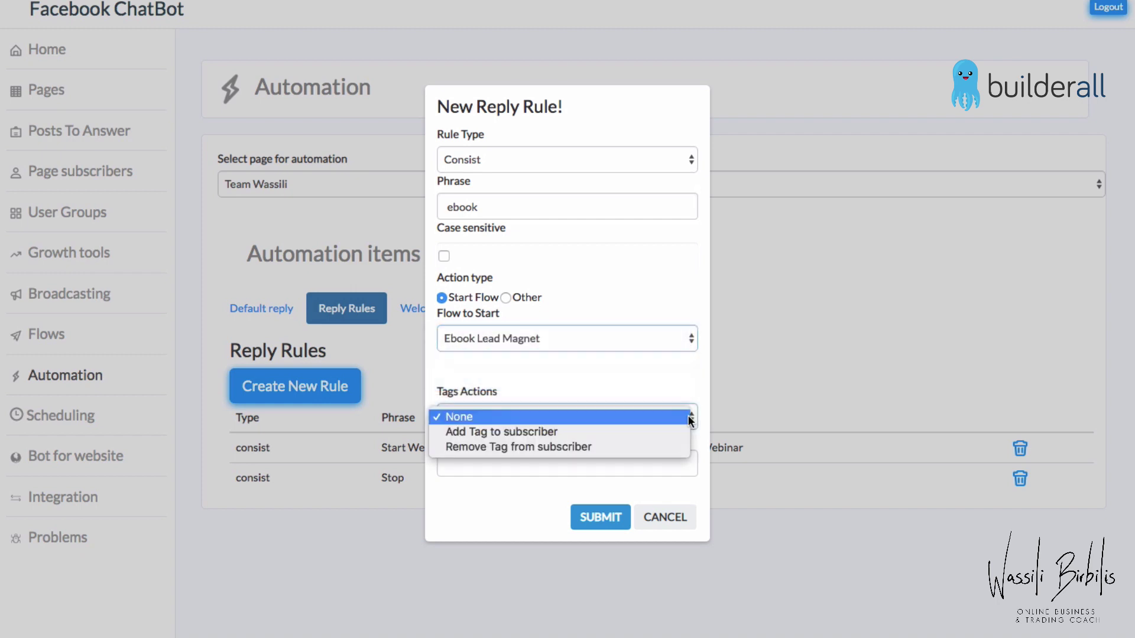
left_click(667, 433)
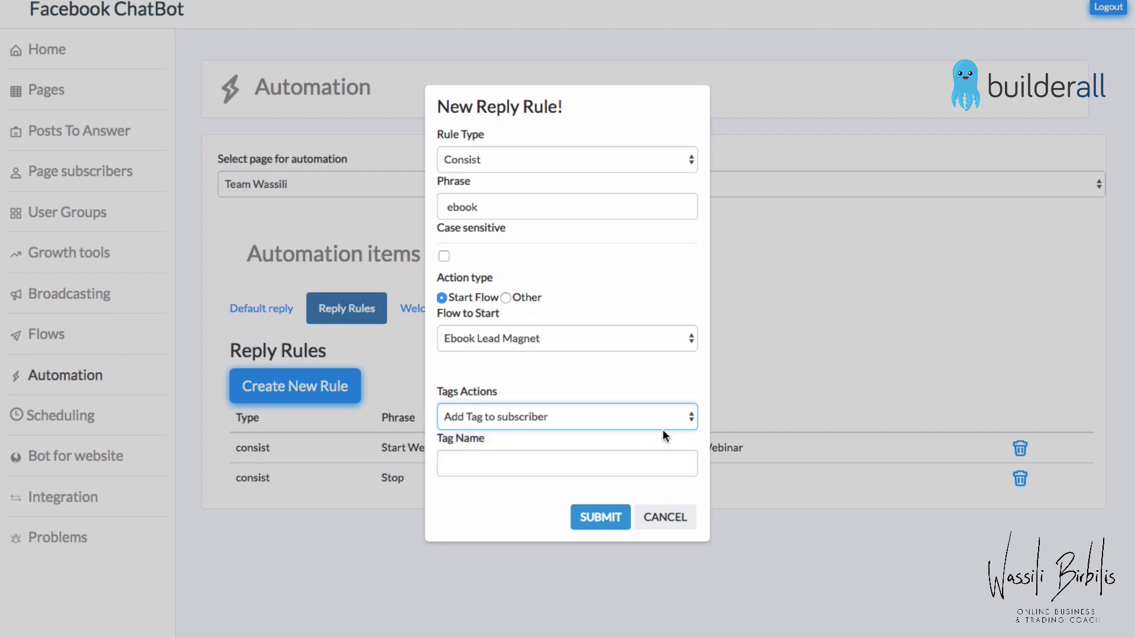
left_click(528, 470)
type("ebook")
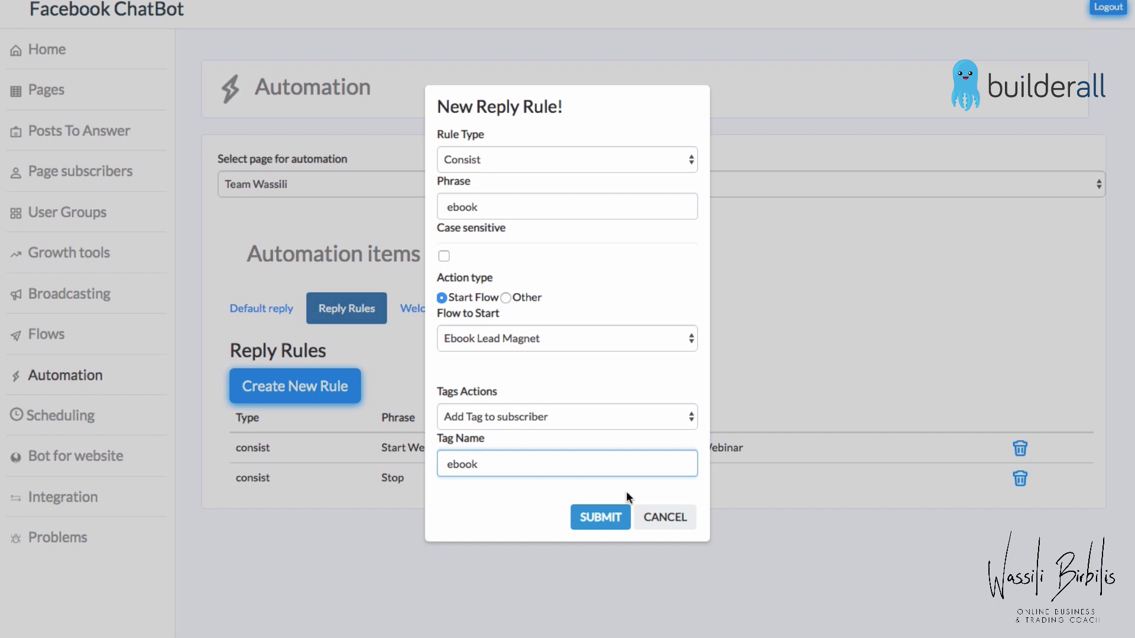
left_click(608, 517)
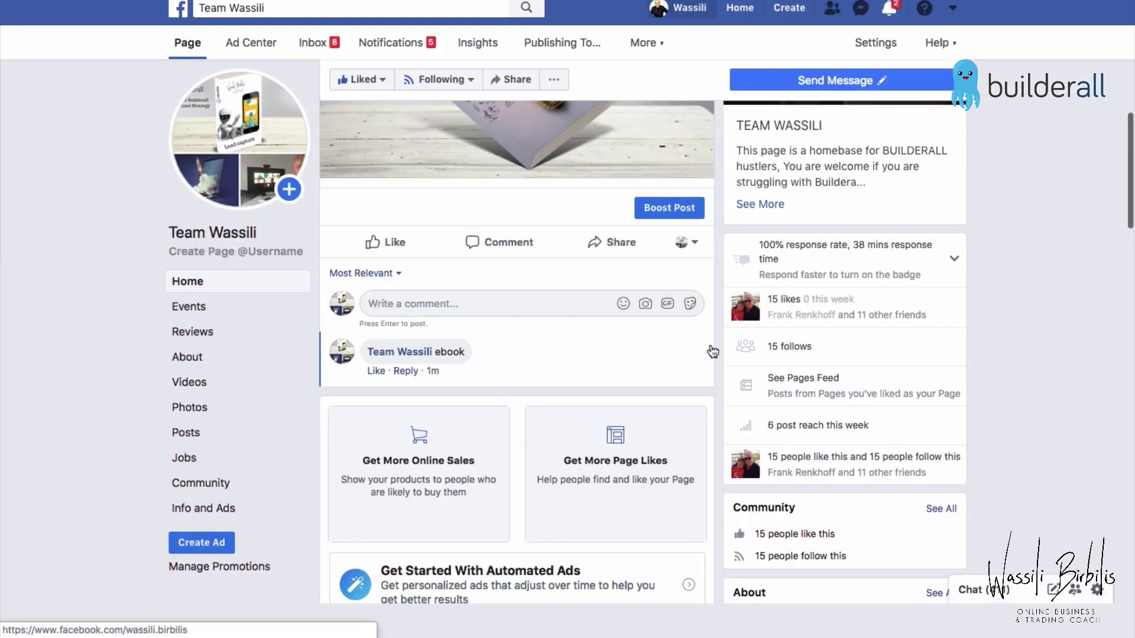
On the Team Wassili Facebook page's ebook post, switch the commenting identity to the personal profile and post the comment "eBook".
left_click(693, 244)
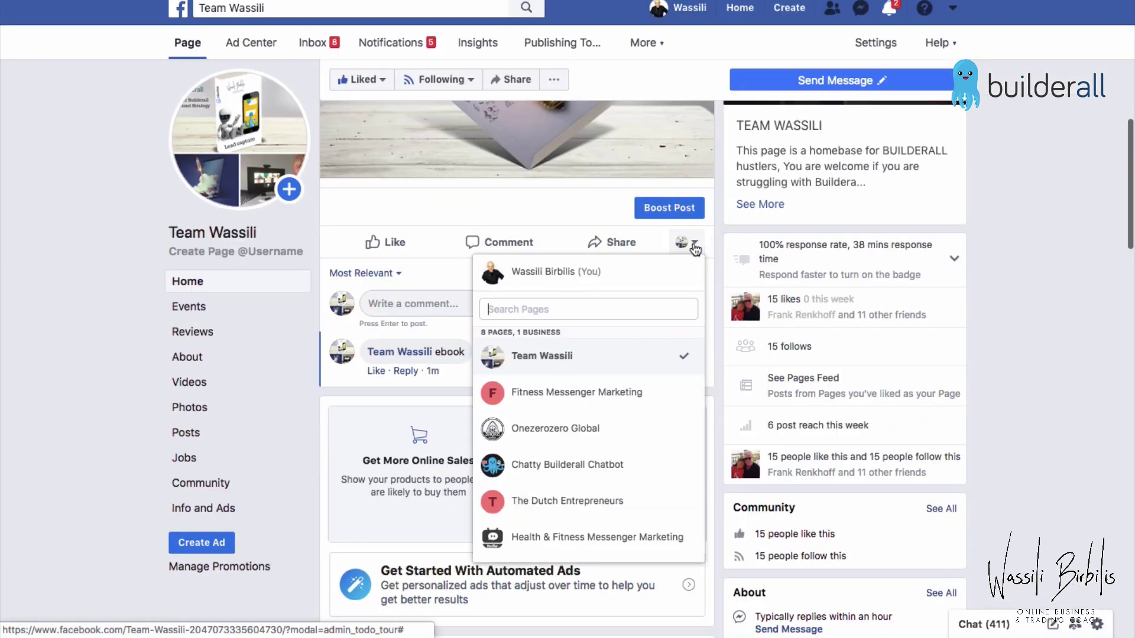
left_click(577, 271)
left_click(402, 336)
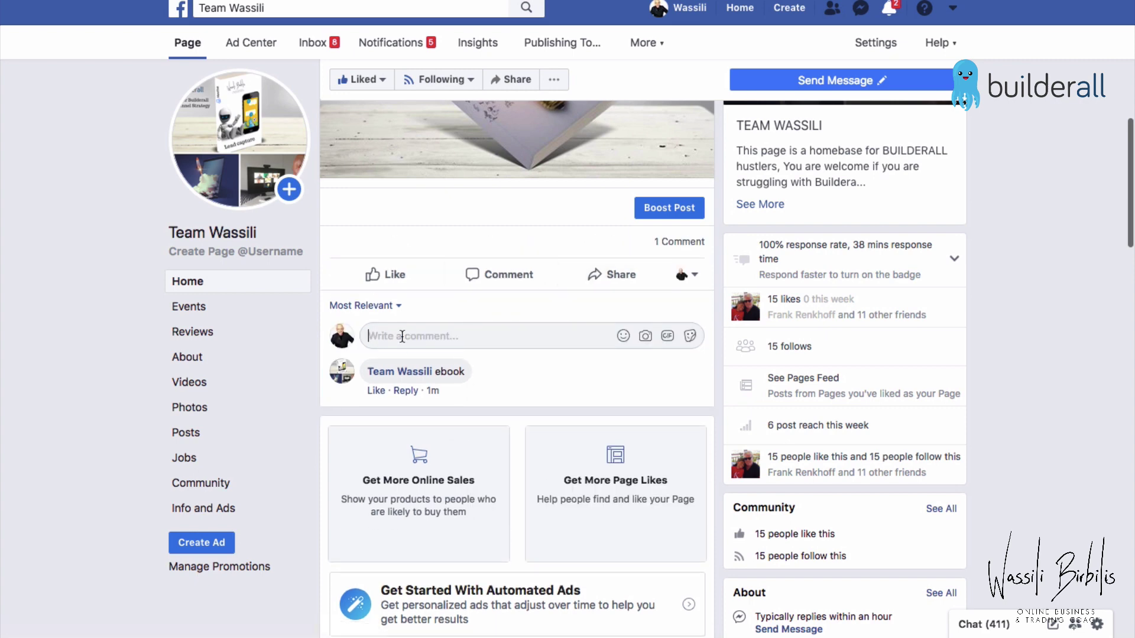
type("eBook")
key("Return")
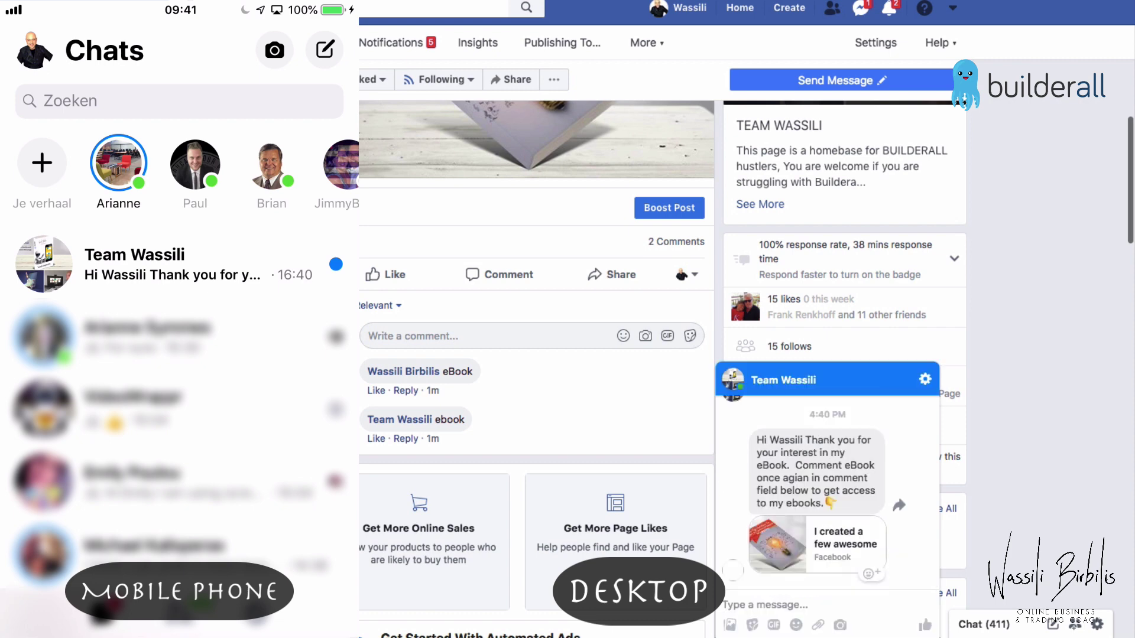
Open the Team Wassili conversation in Messenger on the phone and examine the automatic answer to the comment.
left_click(171, 265)
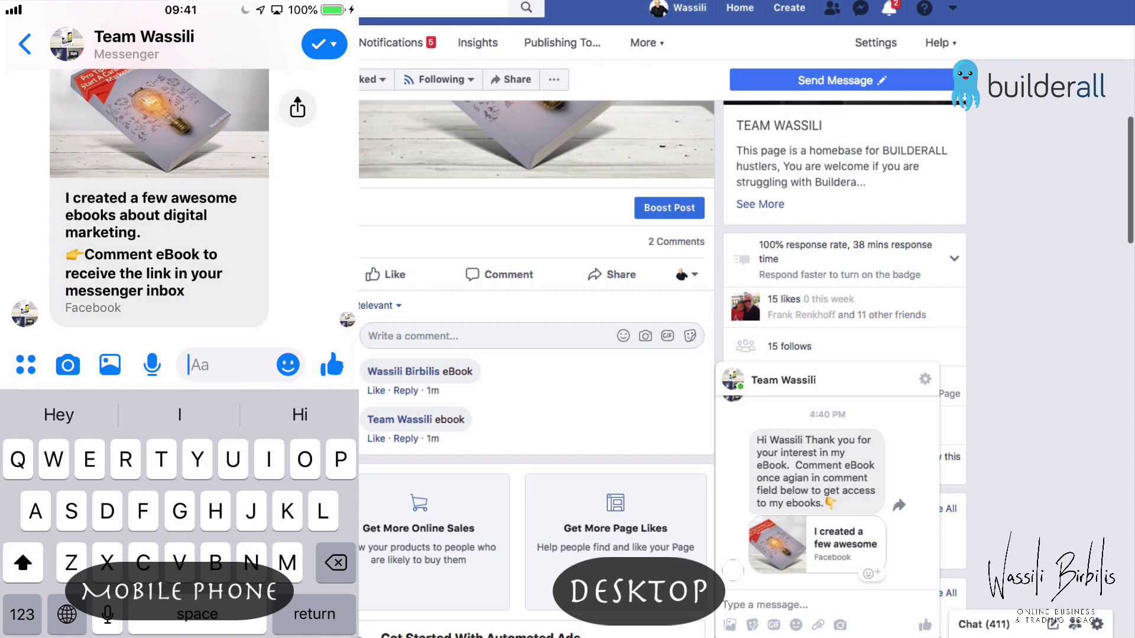
scroll(160, 236, "up", 5)
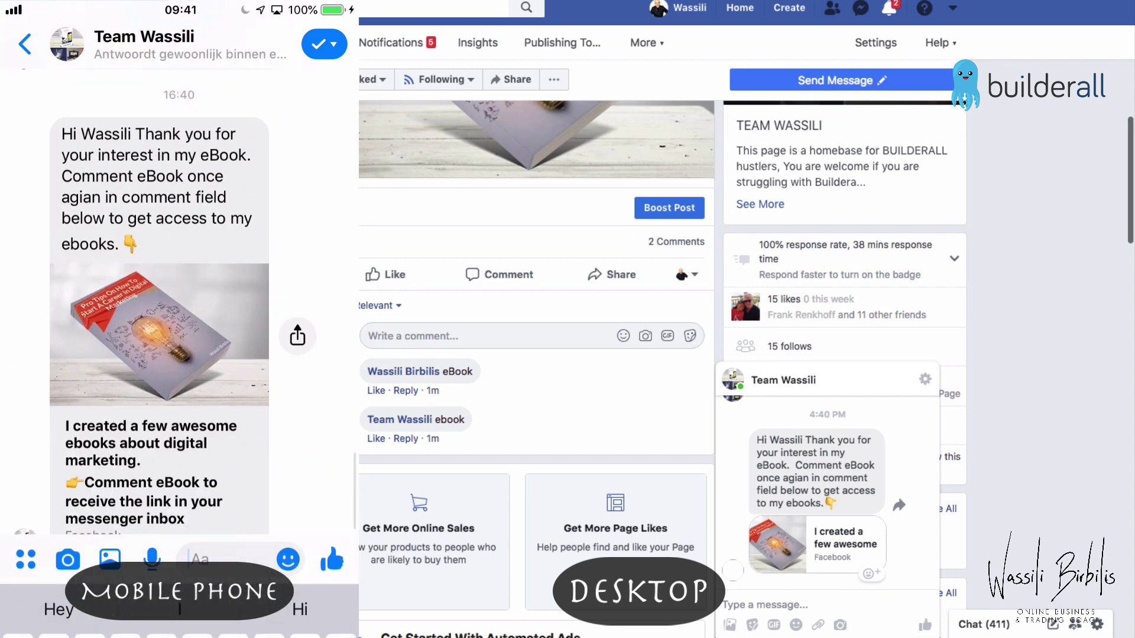
left_click(199, 613)
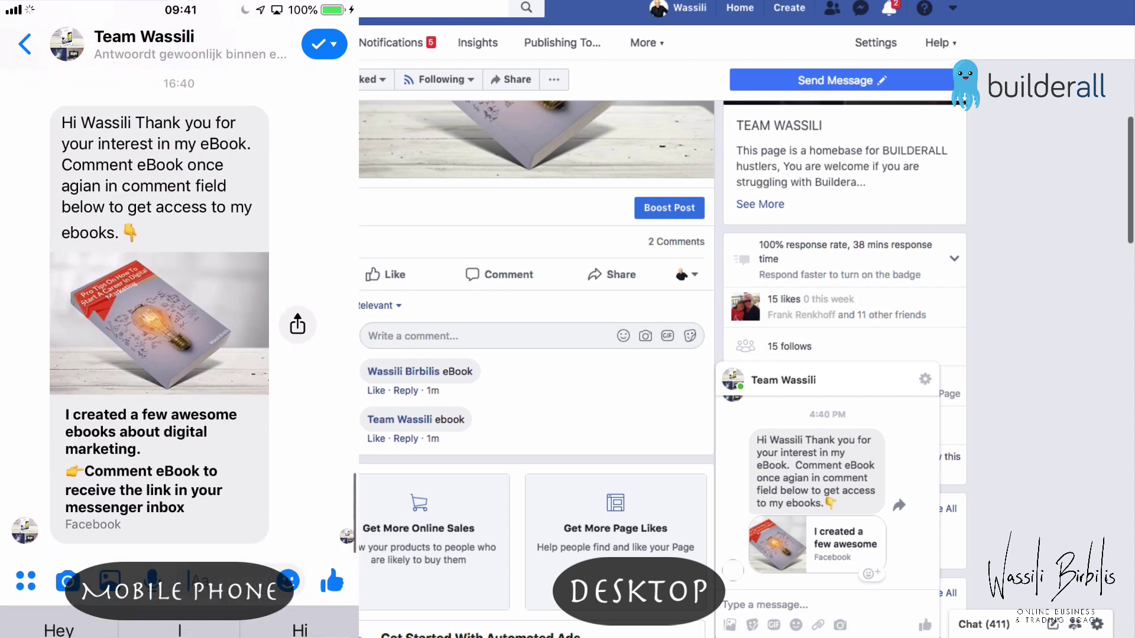
scroll(160, 296, "up", 2)
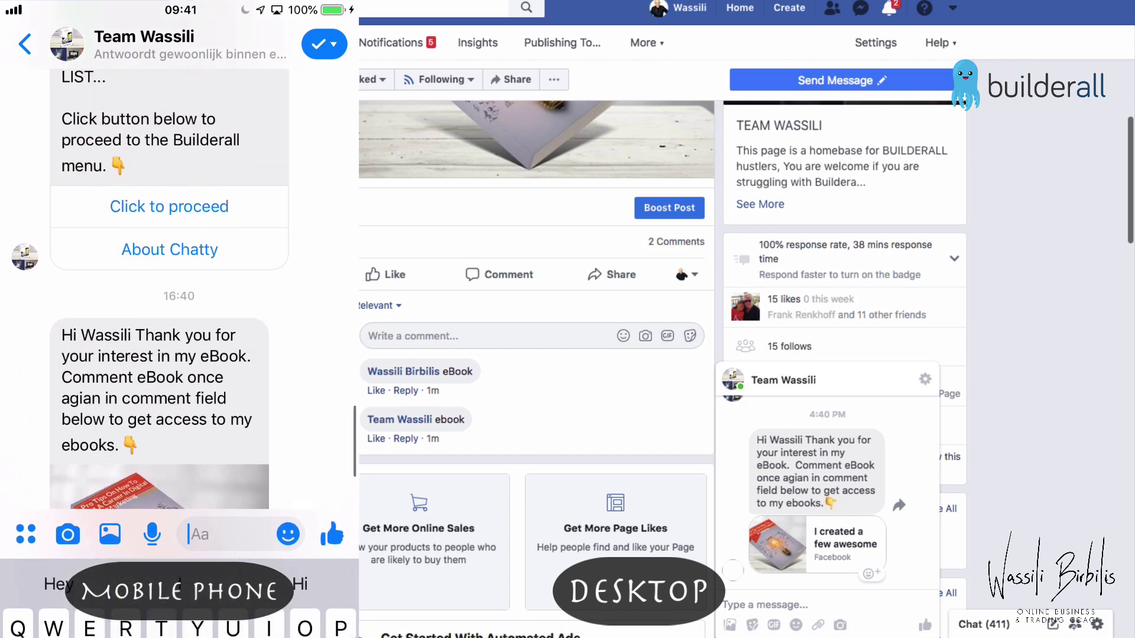
scroll(160, 295, "down", 5)
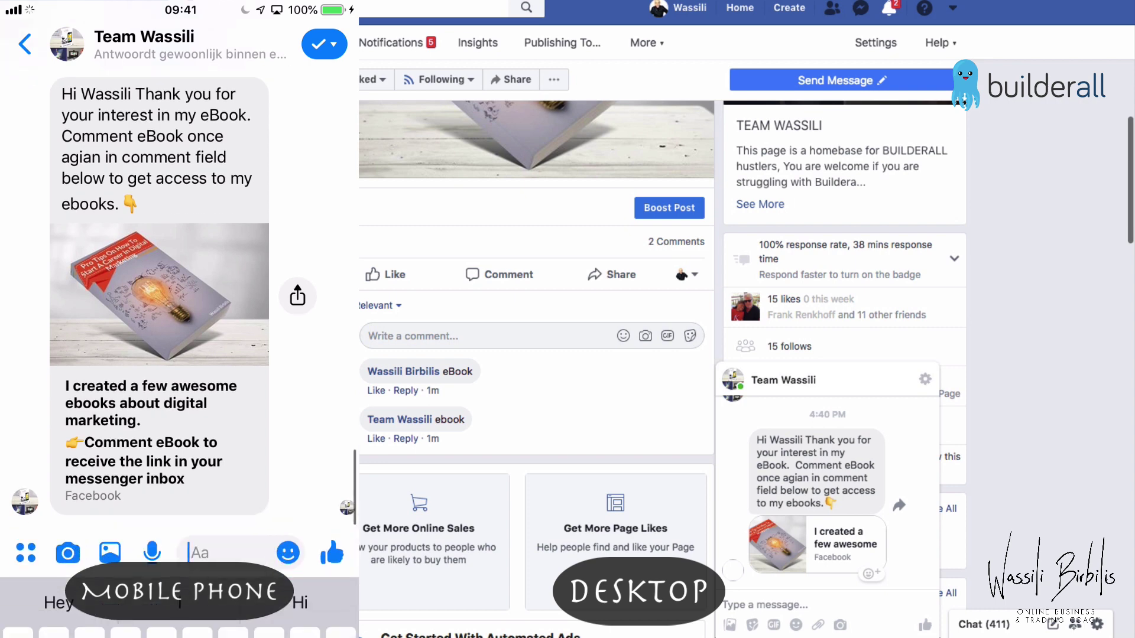
left_click(200, 613)
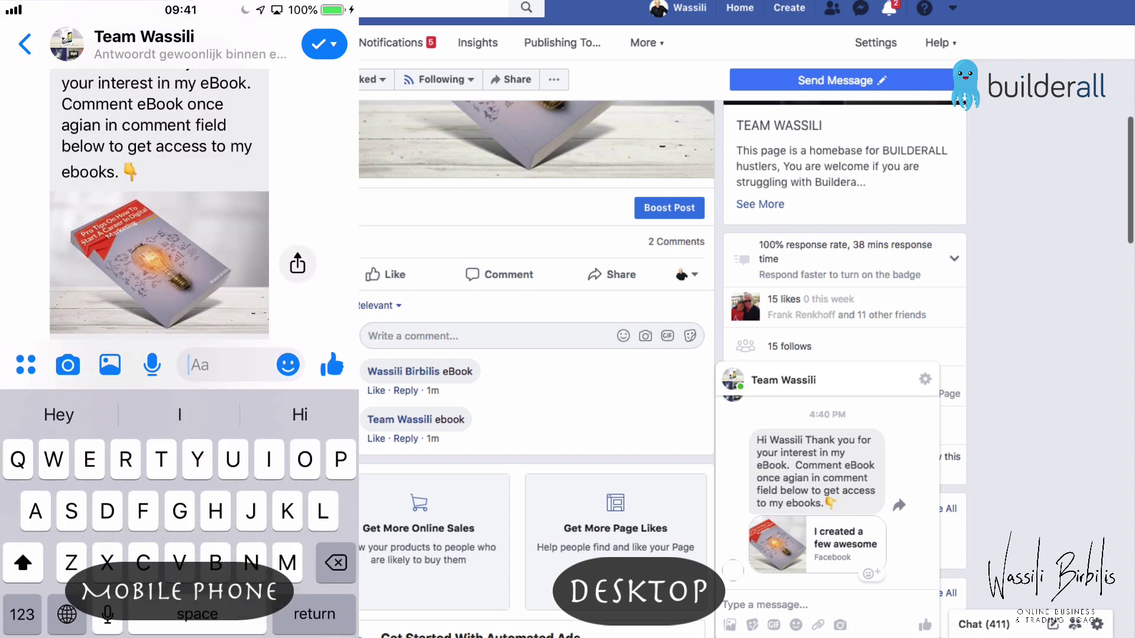